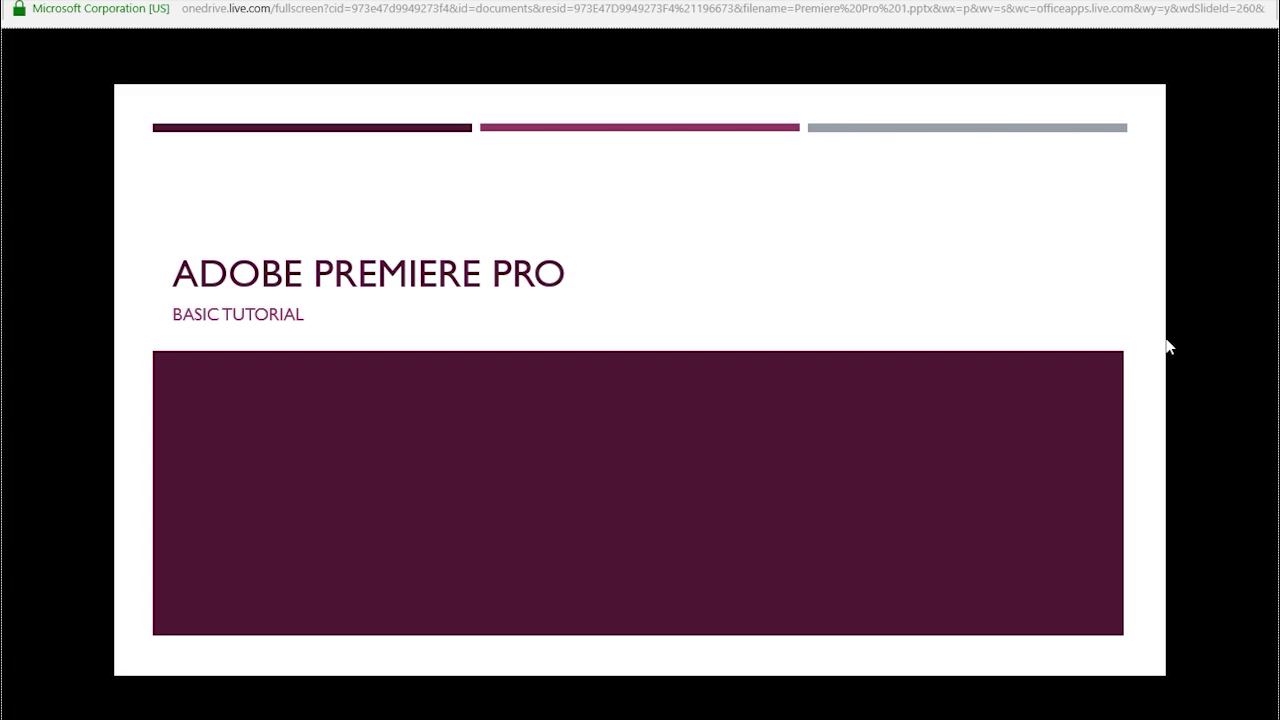
# Advance the slideshow through the Editing Process, Import, Edit and Export slides, then exit it.
pyautogui.click(1167, 345)
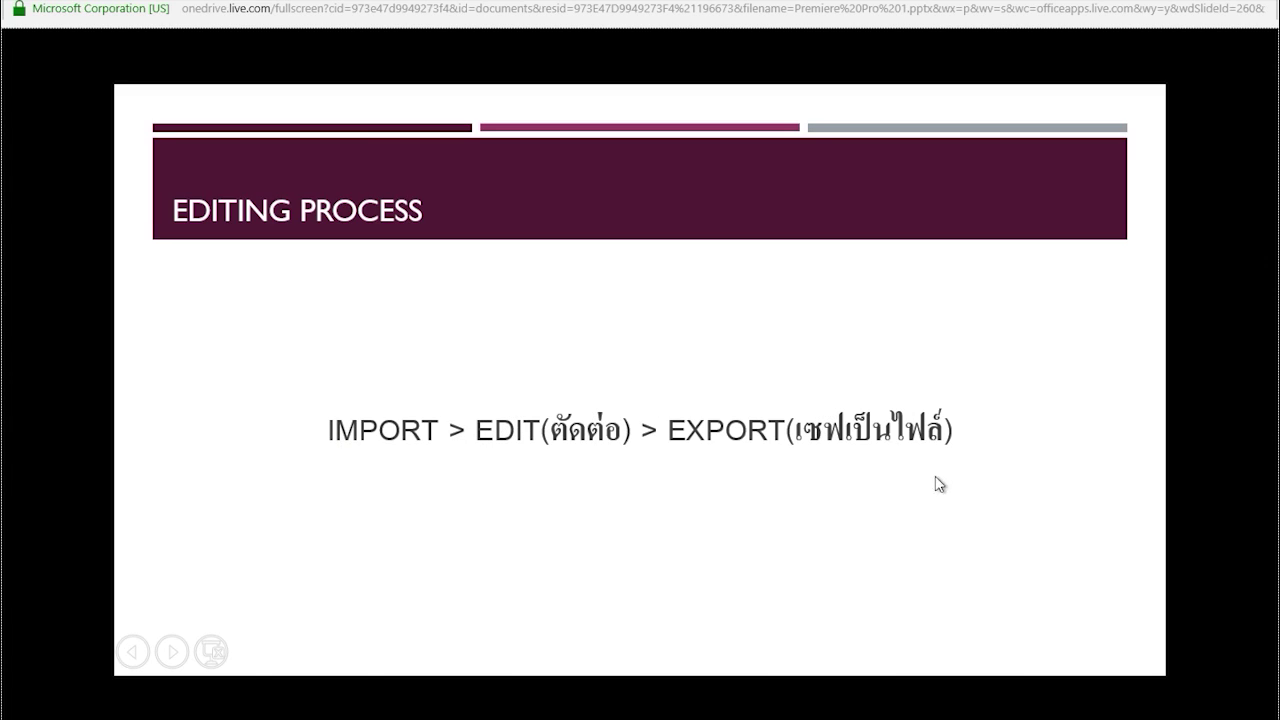
pyautogui.click(1010, 393)
pyautogui.click(1010, 393)
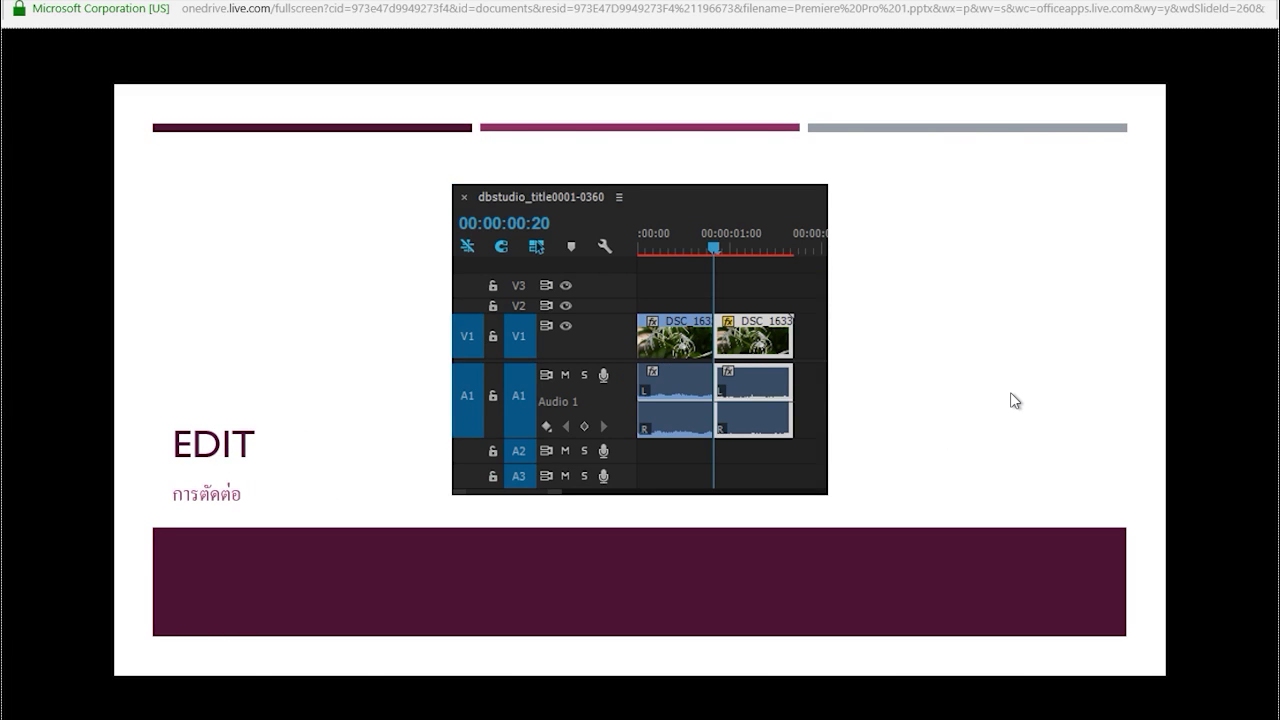
pyautogui.click(1011, 394)
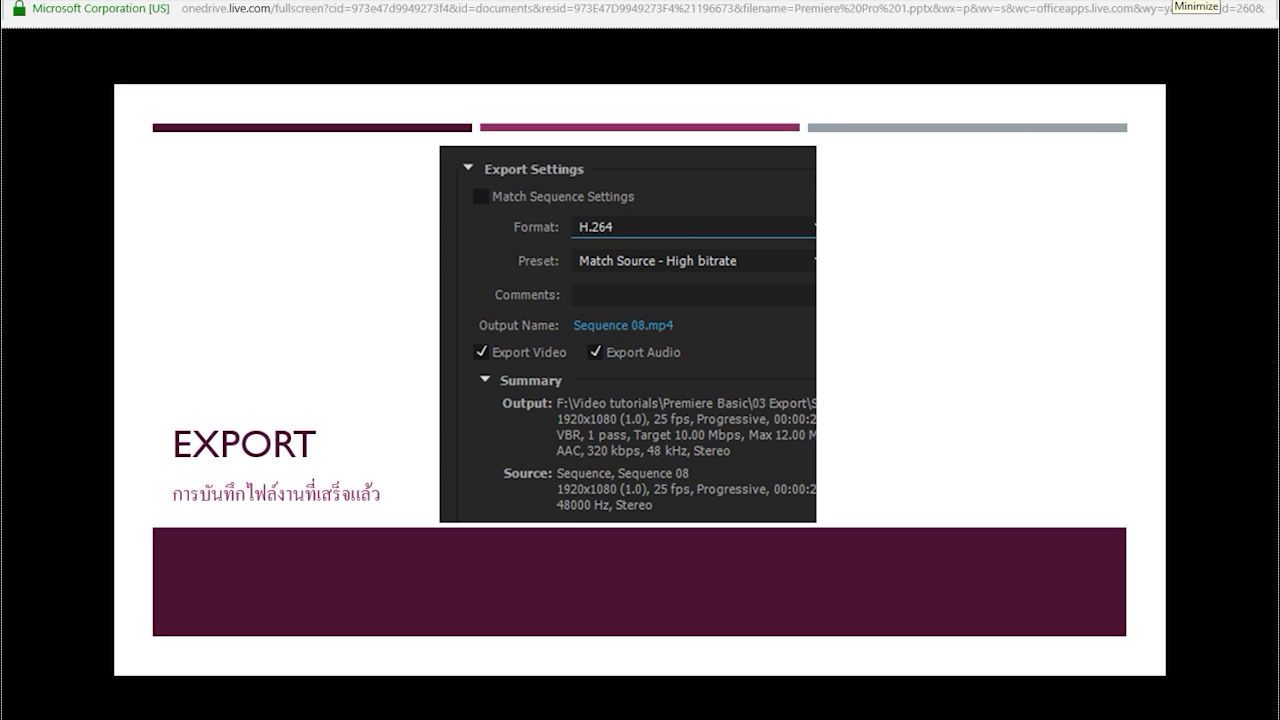
pyautogui.press('Escape')
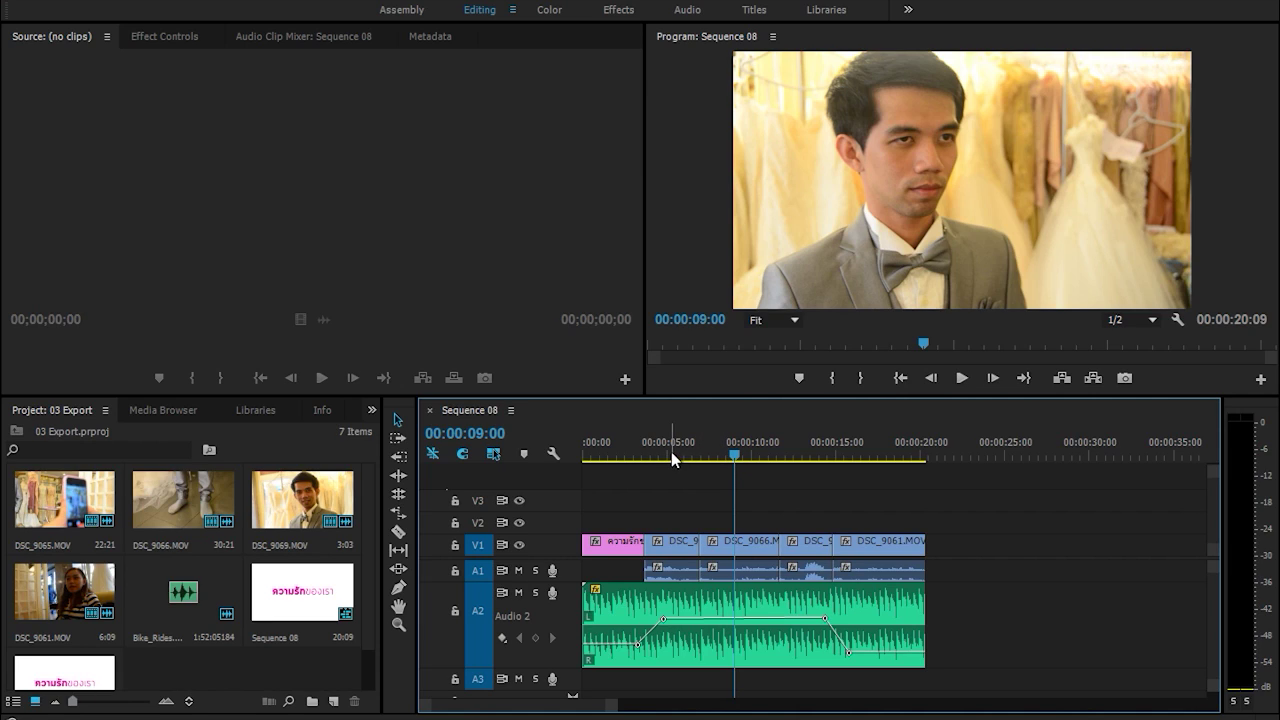
# Mark an Out point at 00:00:11:15 on Sequence 08, then drag it to the sequence end.
pyautogui.moveTo(702, 452); pyautogui.dragTo(576, 466)
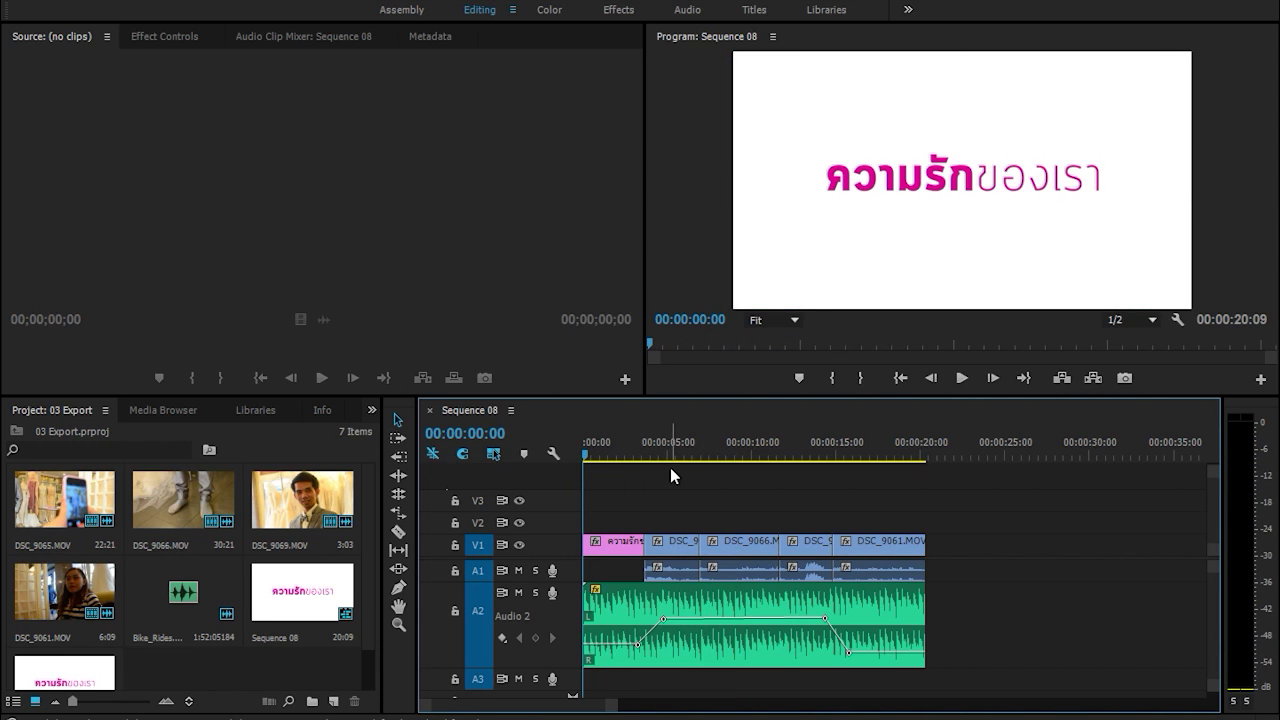
pyautogui.hotkey('ctrl', 'a')
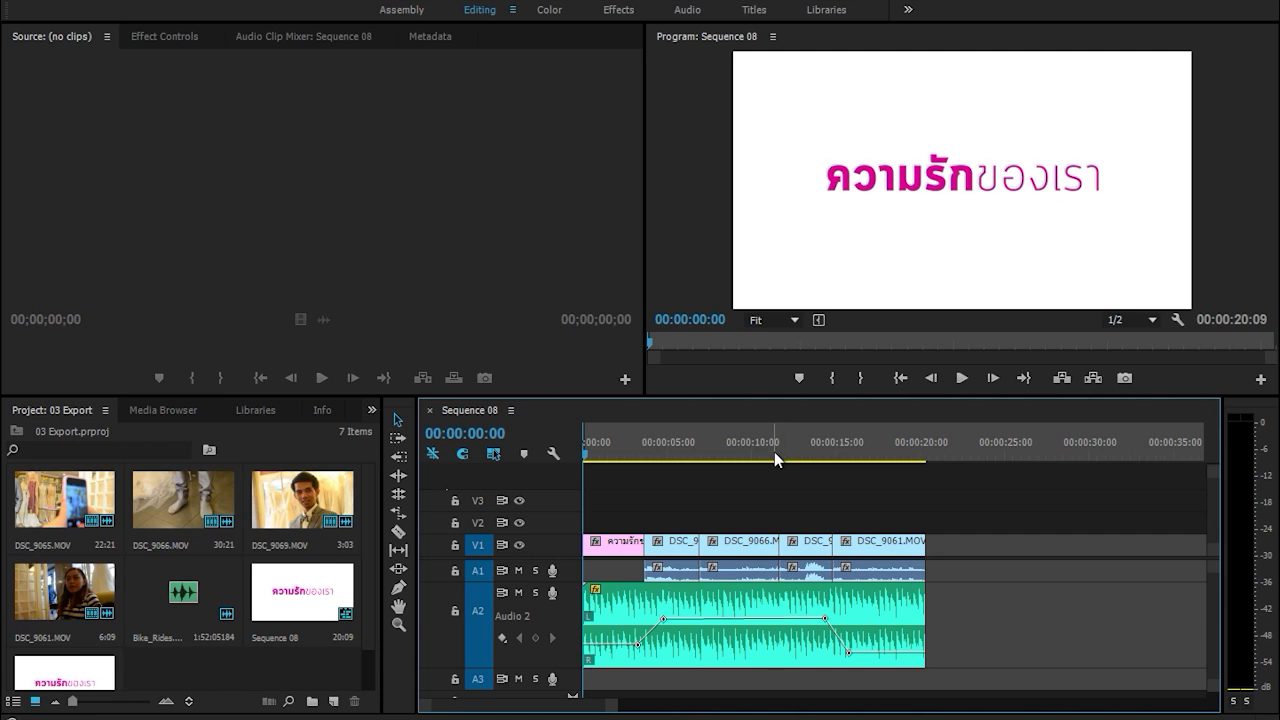
pyautogui.moveTo(773, 450); pyautogui.dragTo(778, 455)
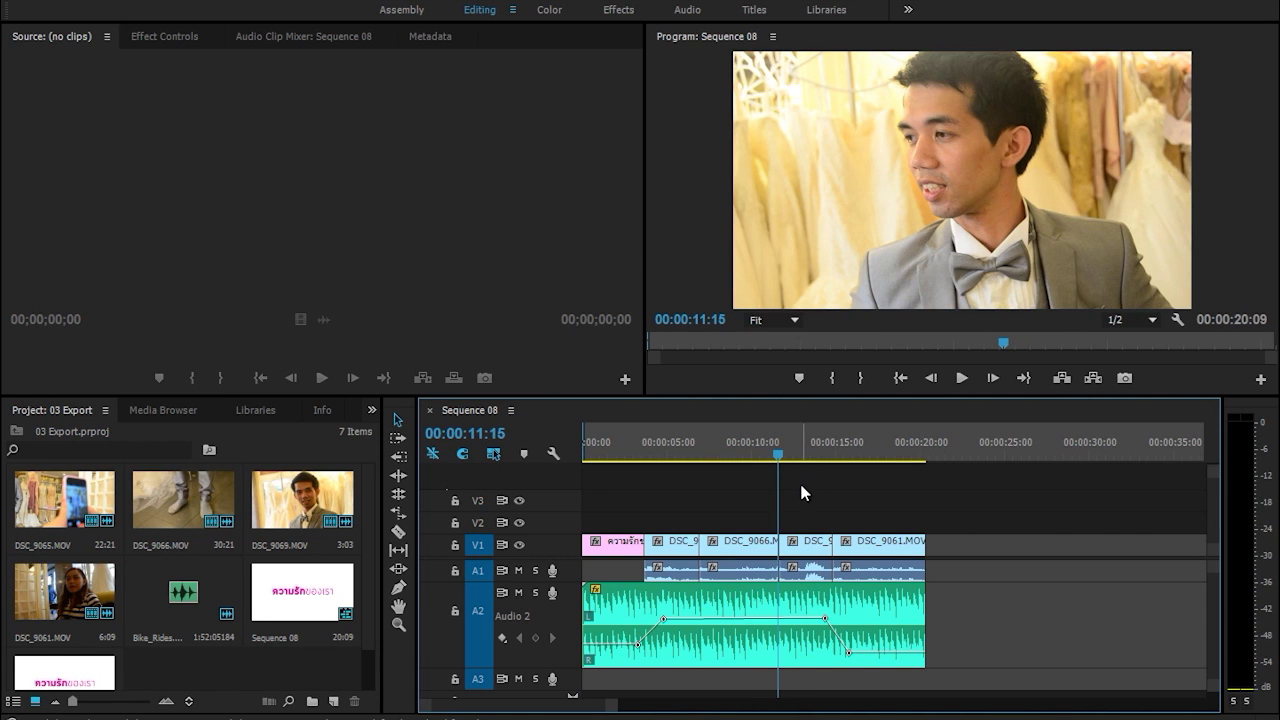
pyautogui.press('o')
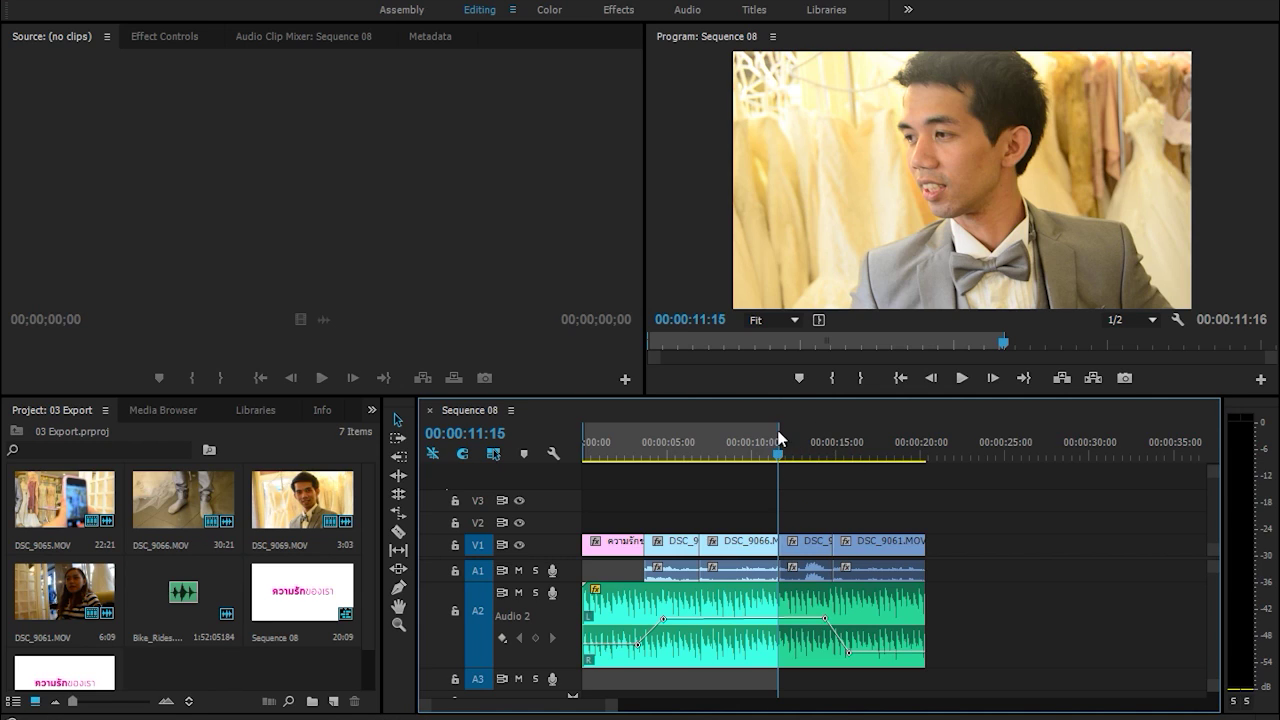
pyautogui.moveTo(778, 428); pyautogui.dragTo(927, 430)
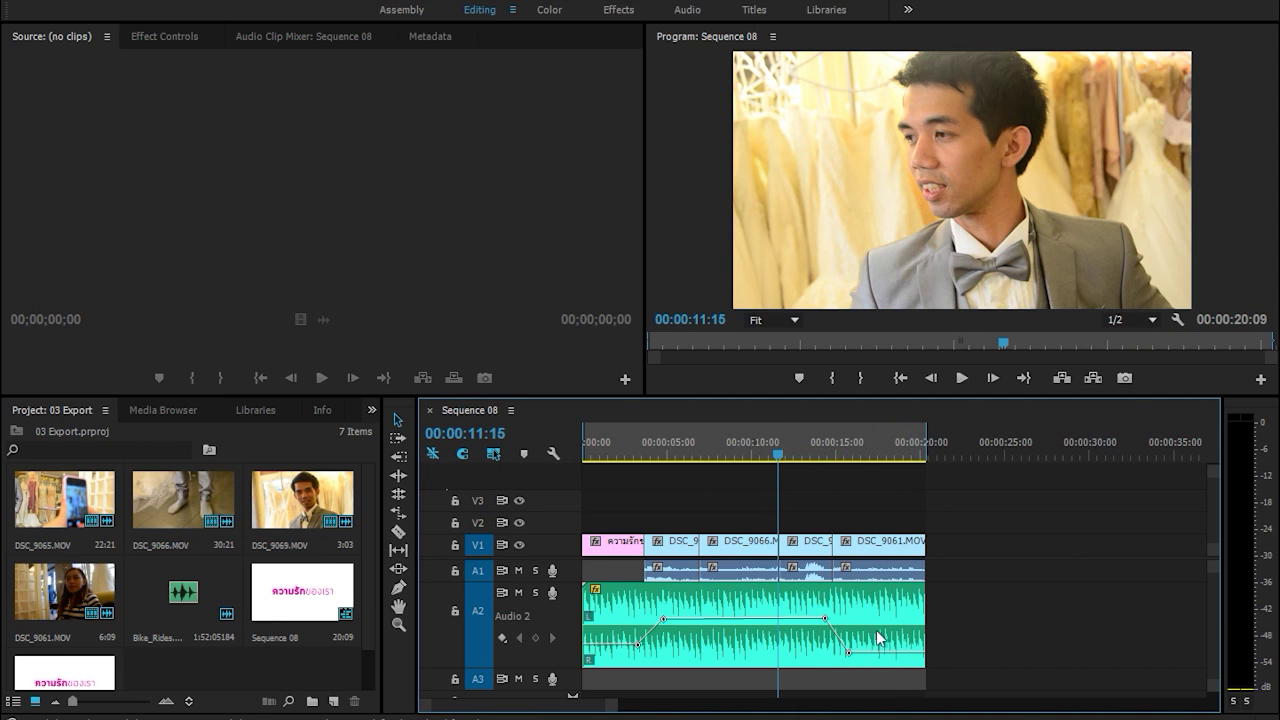
# Clear both In and Out points on Sequence 08 from the time ruler menu.
pyautogui.rightClick(885, 440)
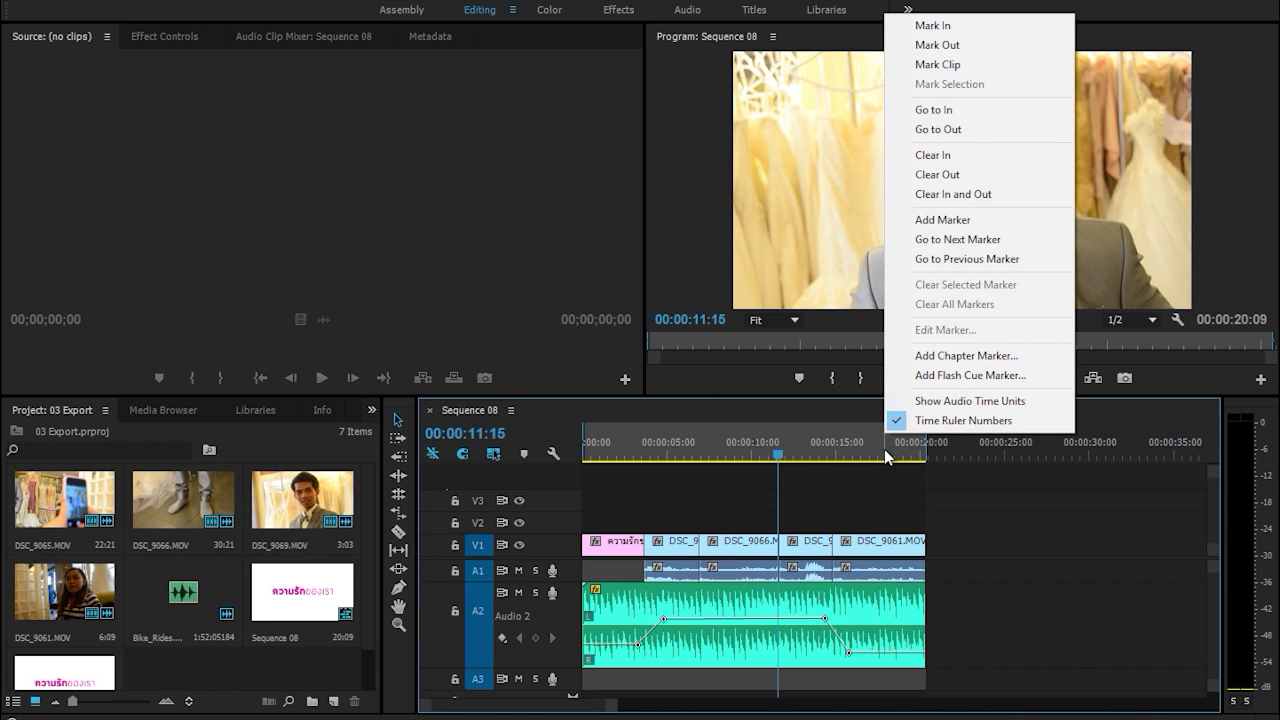
pyautogui.click(970, 196)
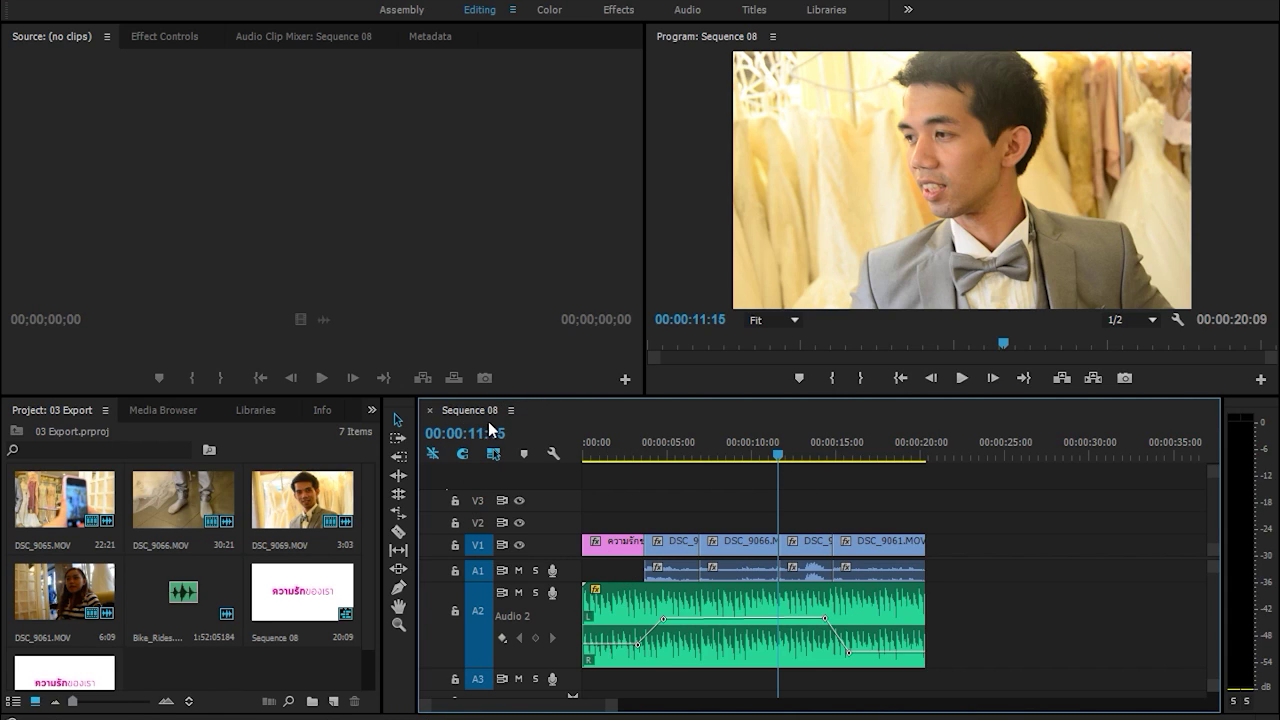
pyautogui.click(20, 3)
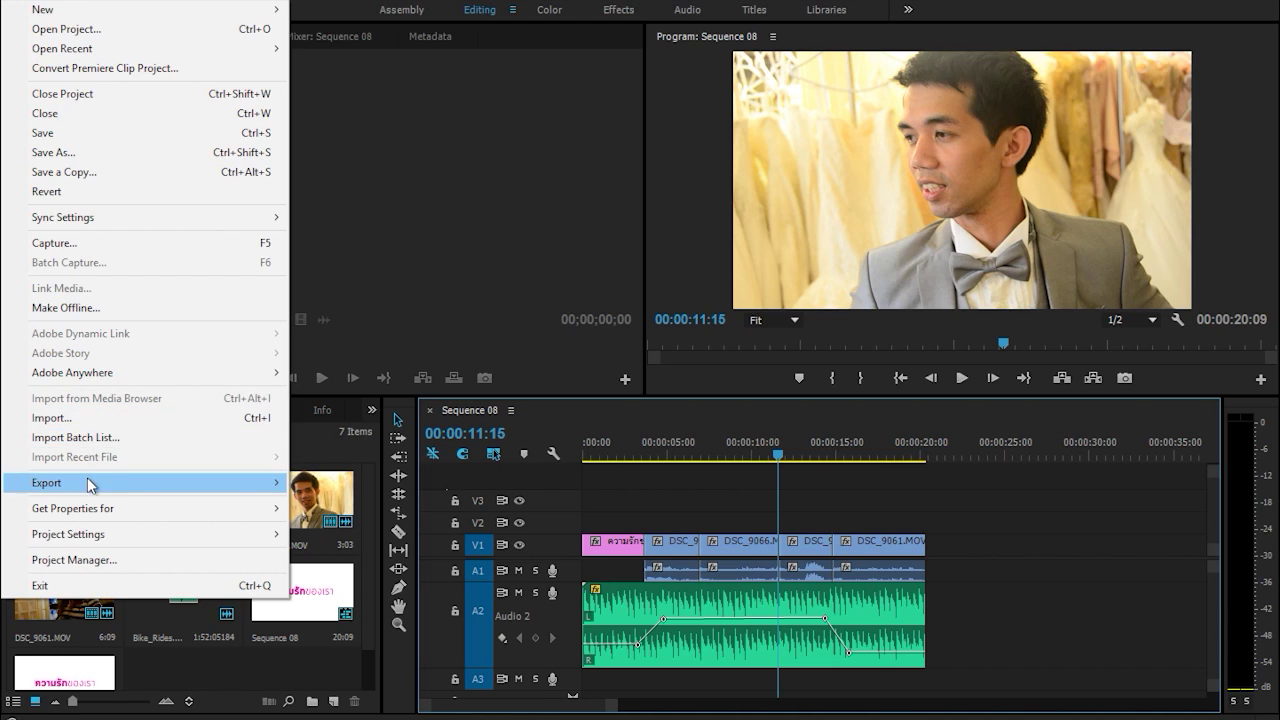
# Open File > Export > Media for Sequence 08 and scrub the preview to about 00:00:04:01.
pyautogui.moveTo(166, 486)
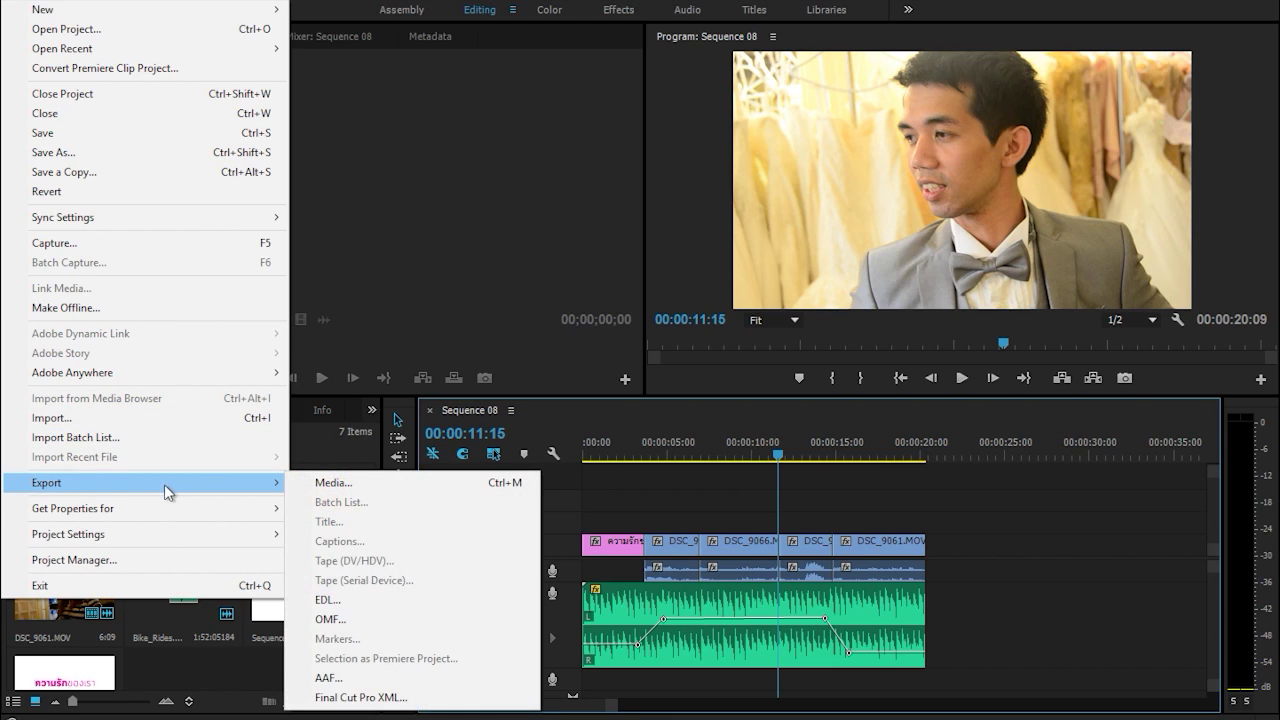
pyautogui.click(513, 489)
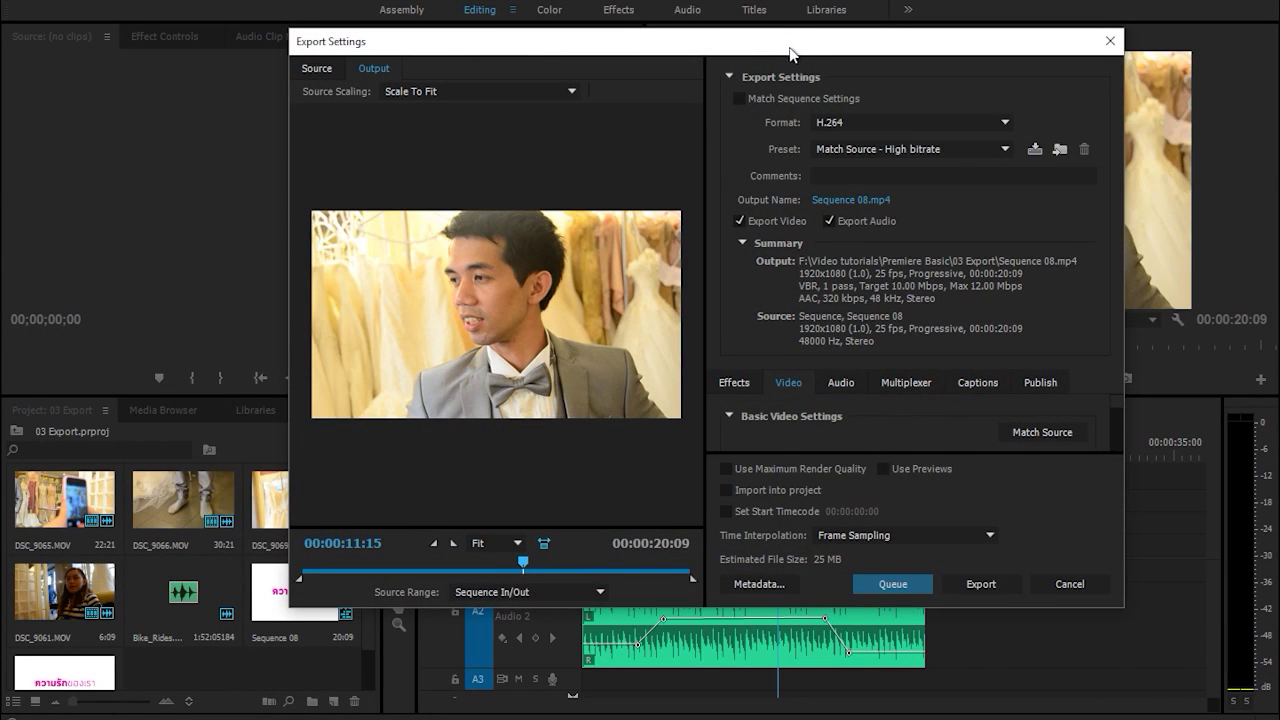
pyautogui.moveTo(795, 44); pyautogui.dragTo(768, 42)
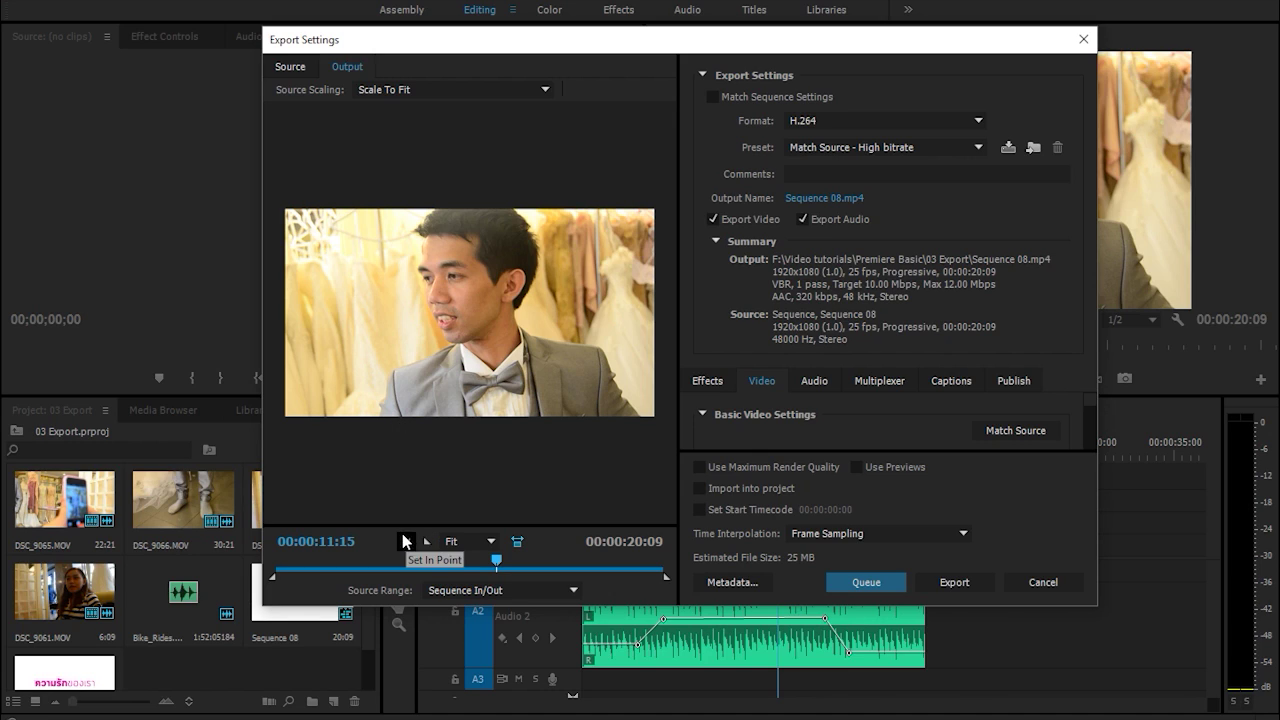
pyautogui.moveTo(496, 562); pyautogui.dragTo(324, 562)
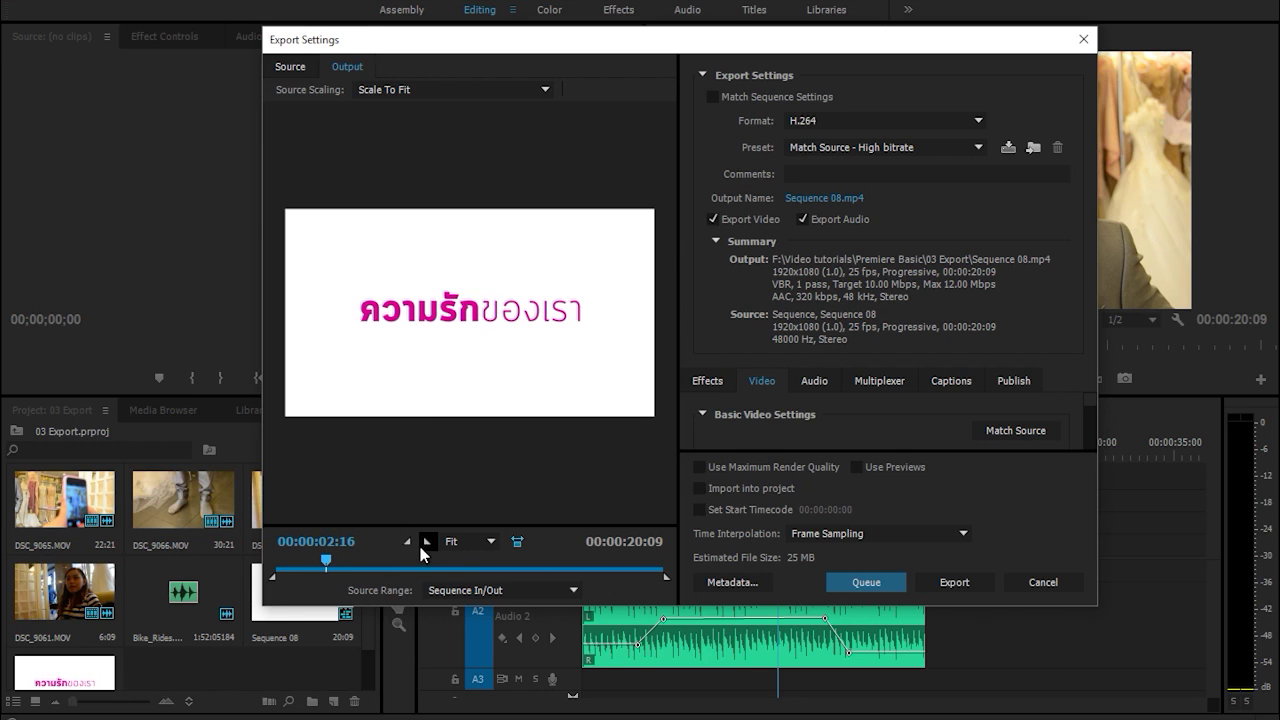
# Mark export In 00:00:02:16 and Out 00:00:12:17, then set Source Range to Entire Sequence.
pyautogui.click(406, 543)
pyautogui.moveTo(326, 561); pyautogui.dragTo(516, 561)
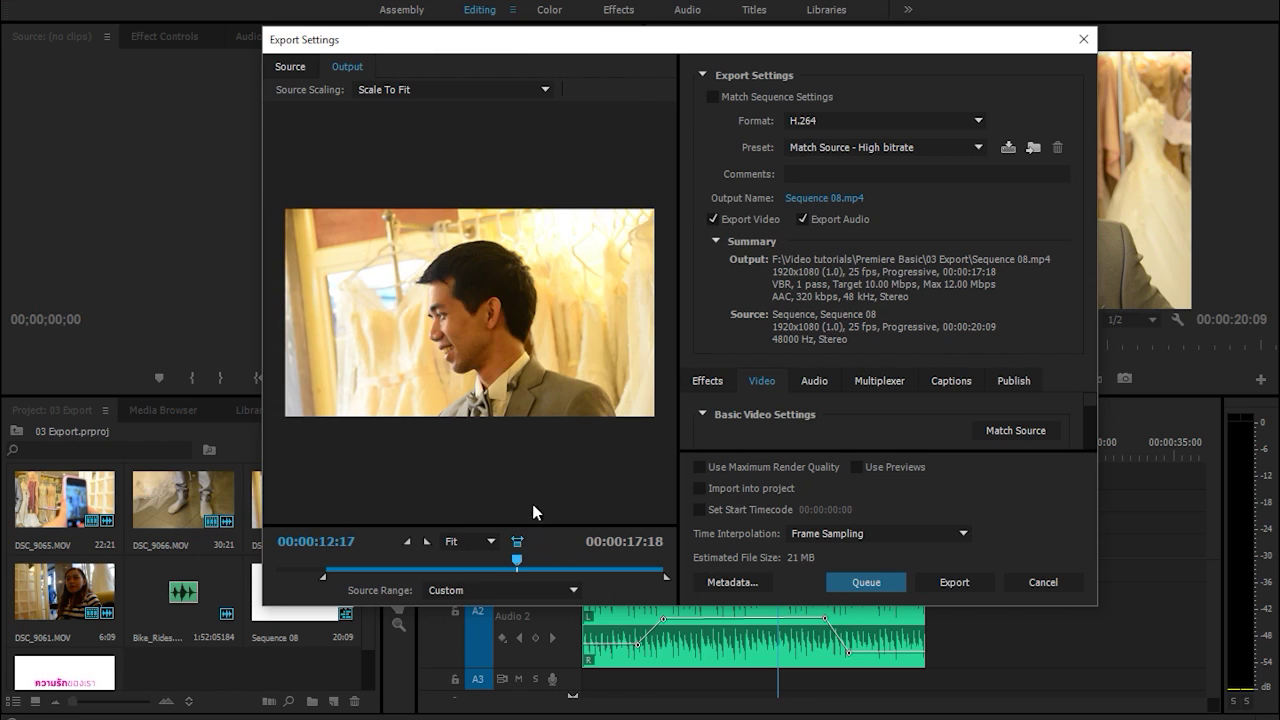
pyautogui.click(427, 540)
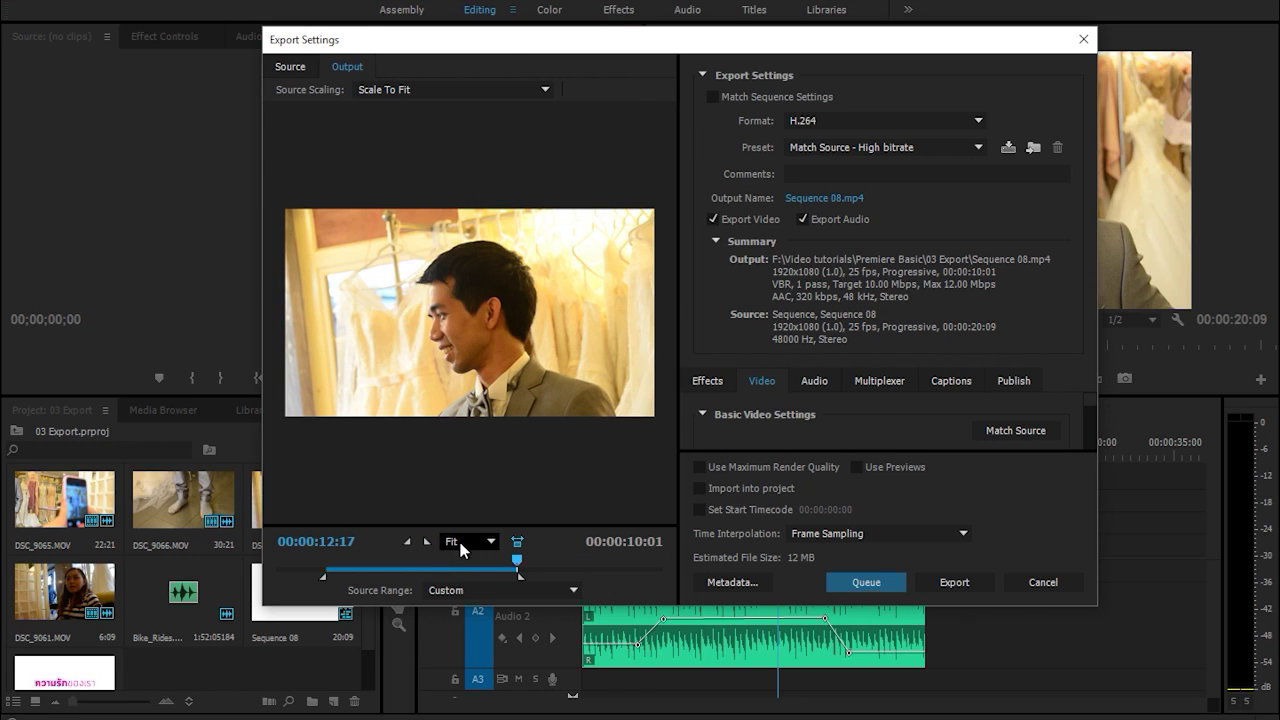
pyautogui.click(478, 592)
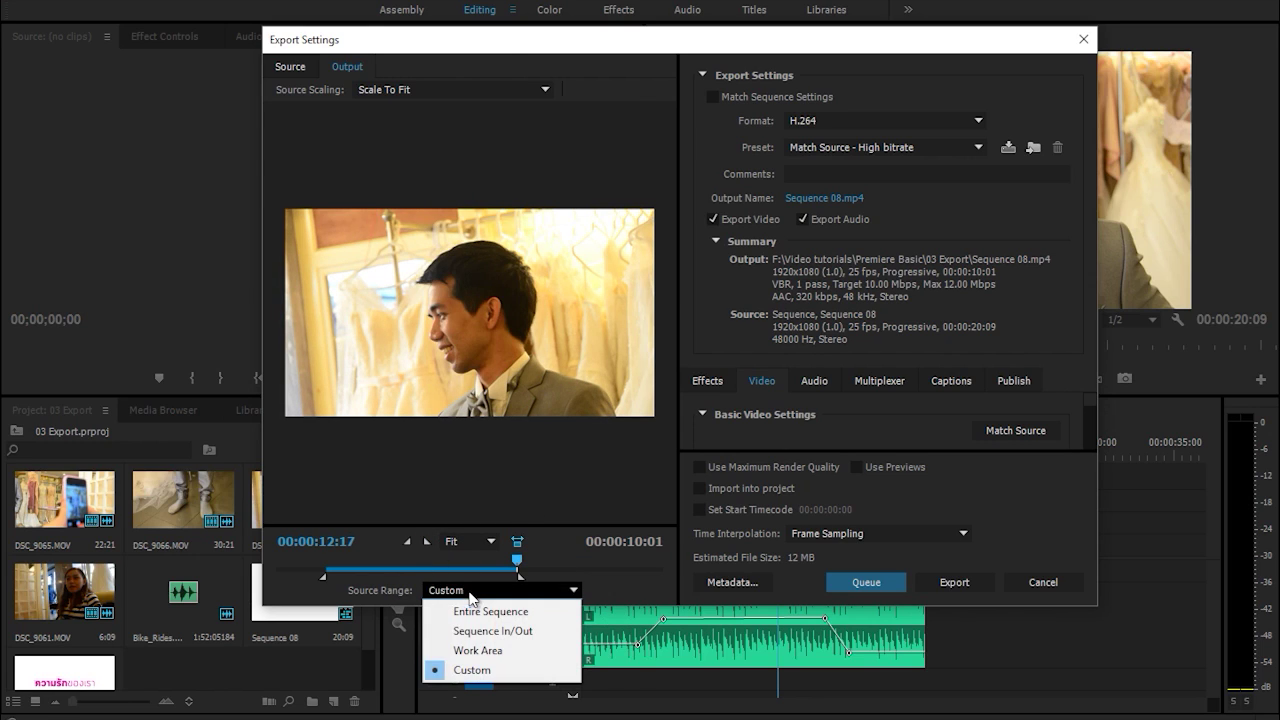
pyautogui.click(482, 611)
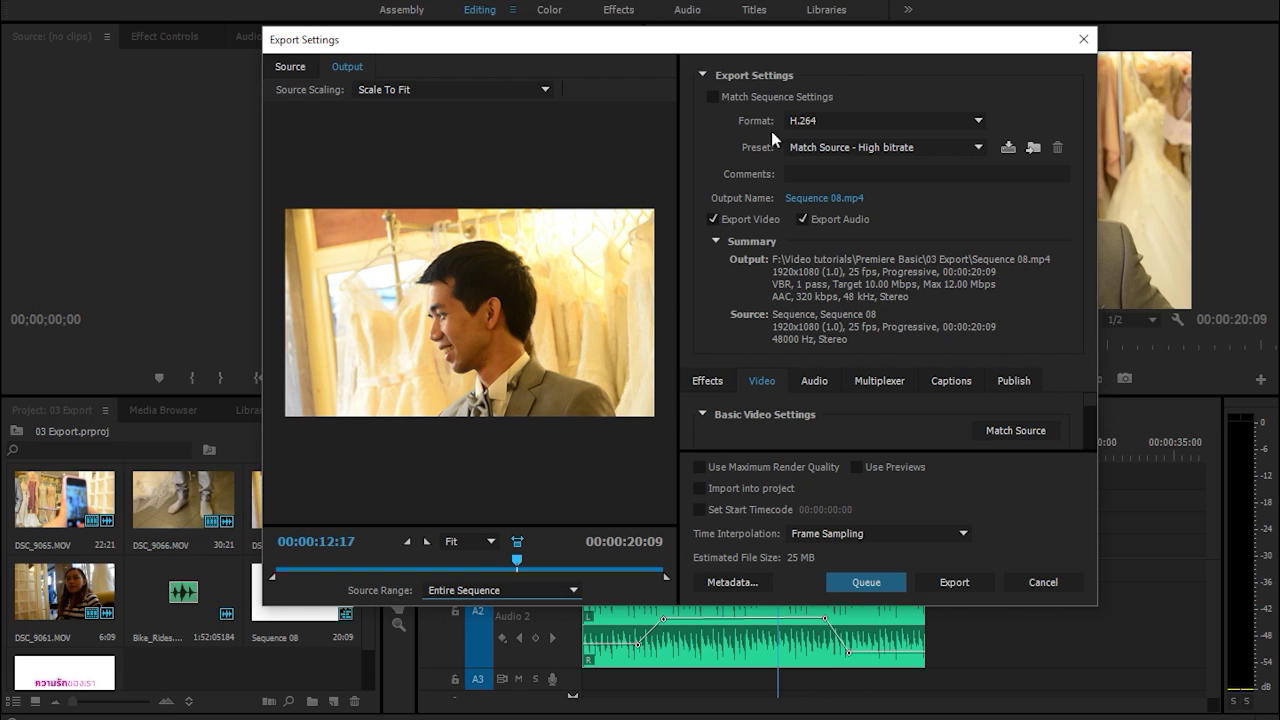
pyautogui.moveTo(863, 42); pyautogui.dragTo(761, 58)
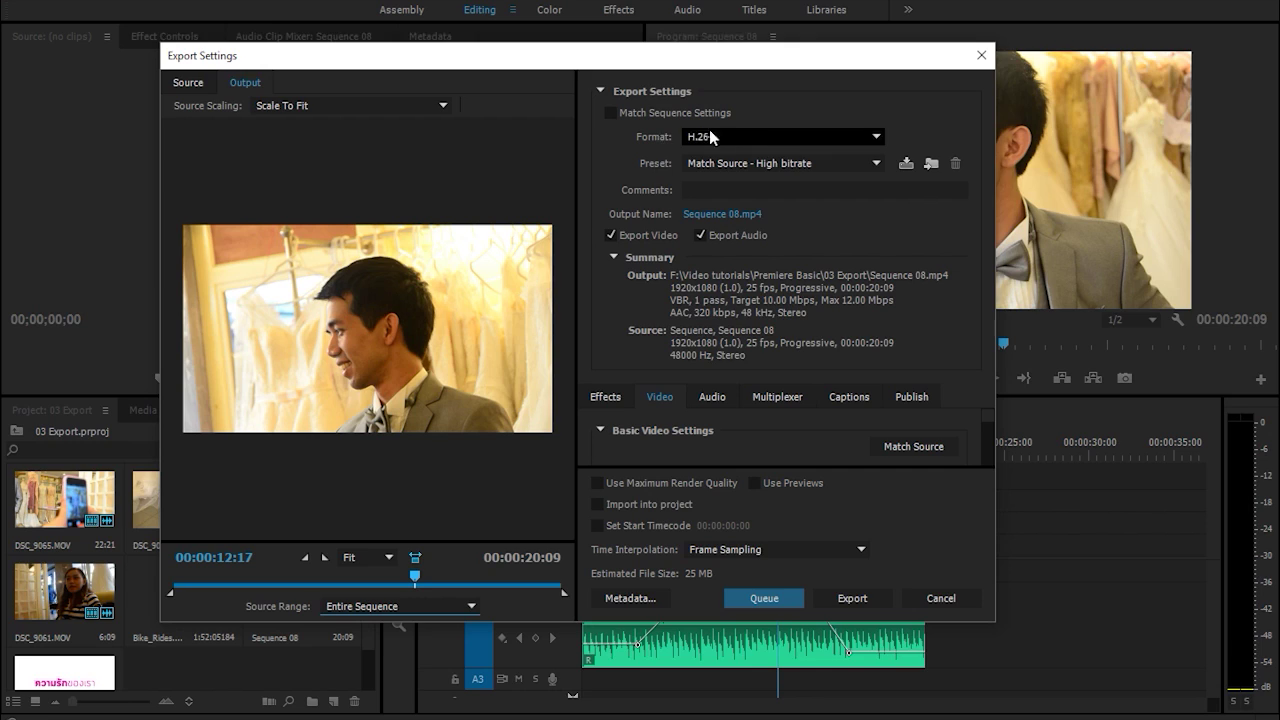
# Switch the export format from H.264 to QuickTime, getting the PAL DV preset at 720x576.
pyautogui.click(843, 138)
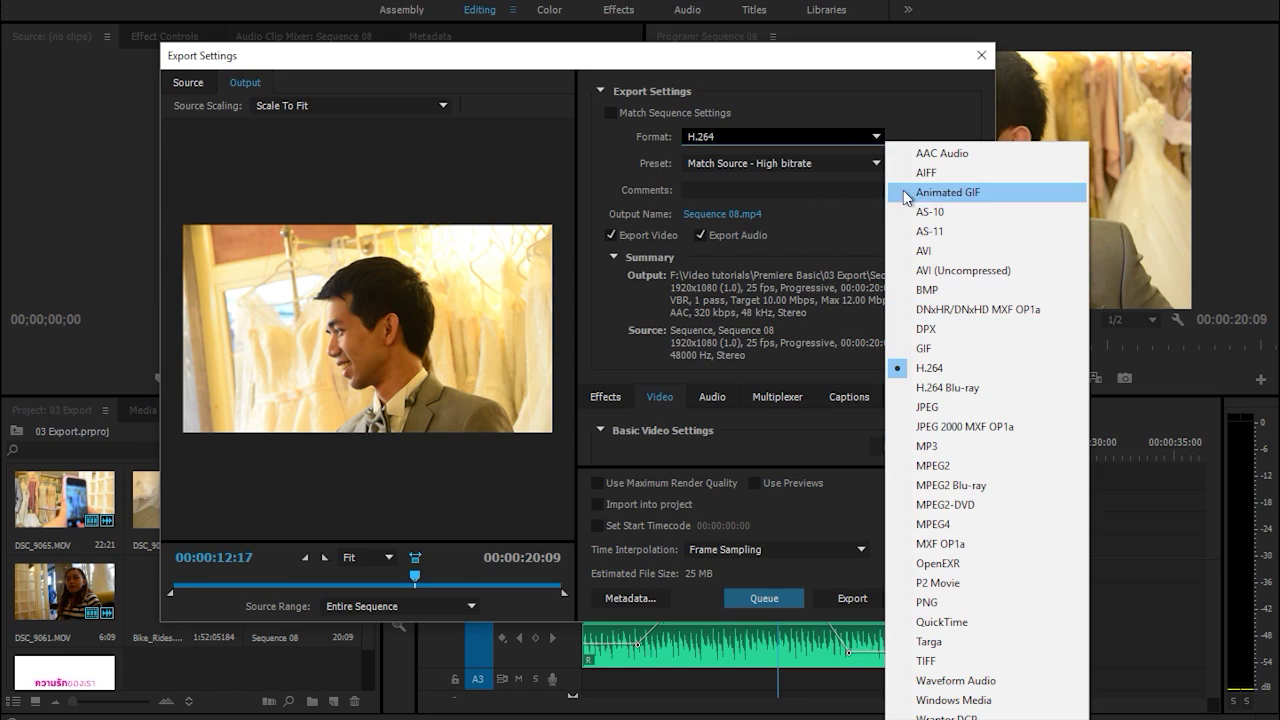
pyautogui.click(905, 112)
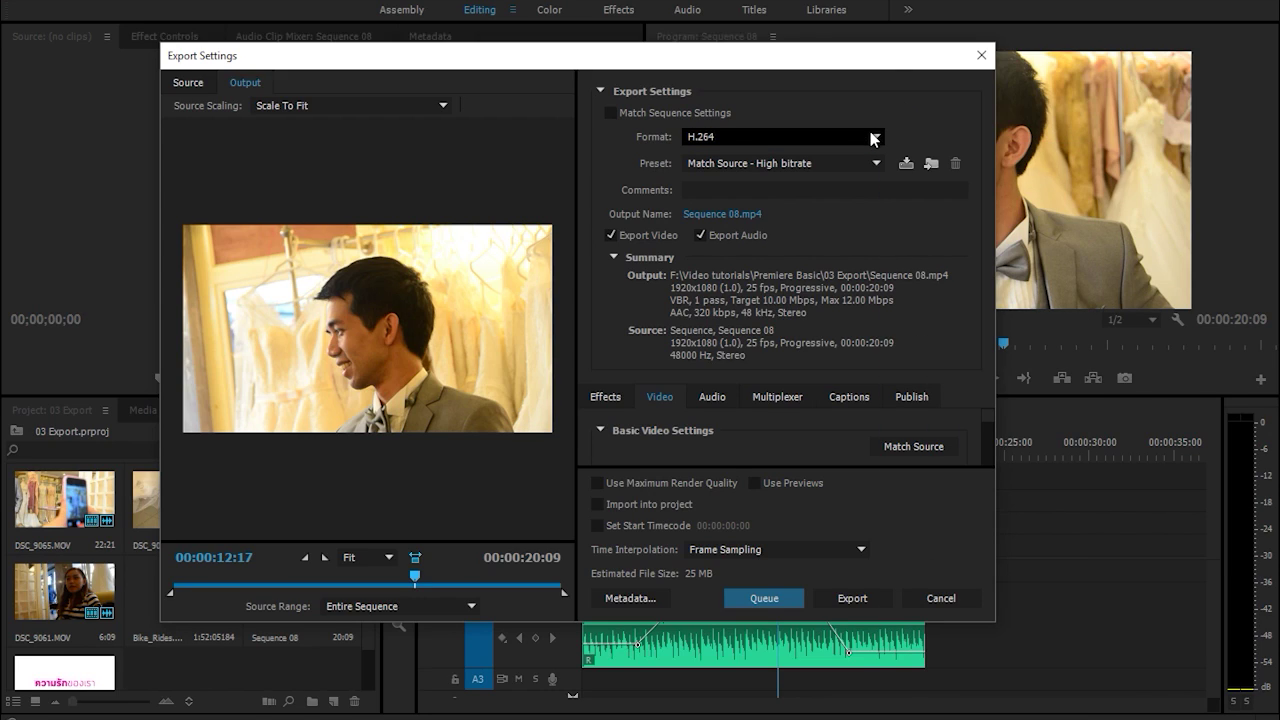
pyautogui.click(795, 137)
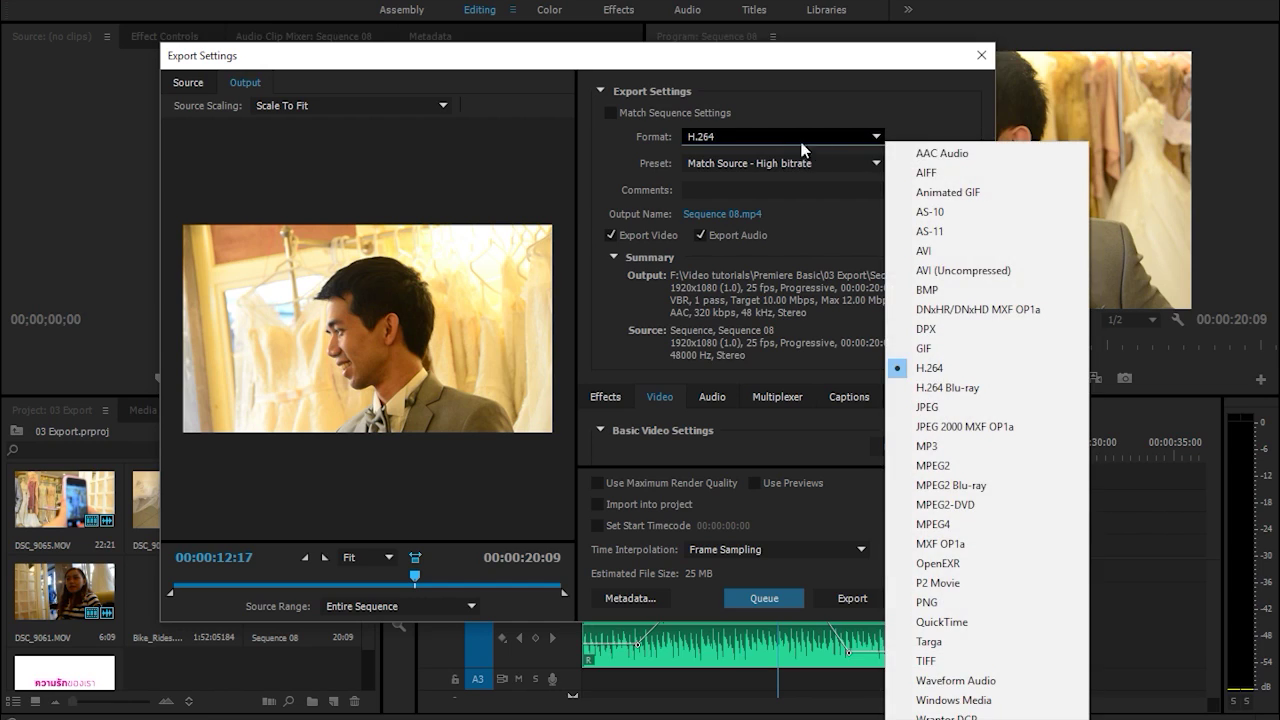
pyautogui.click(971, 366)
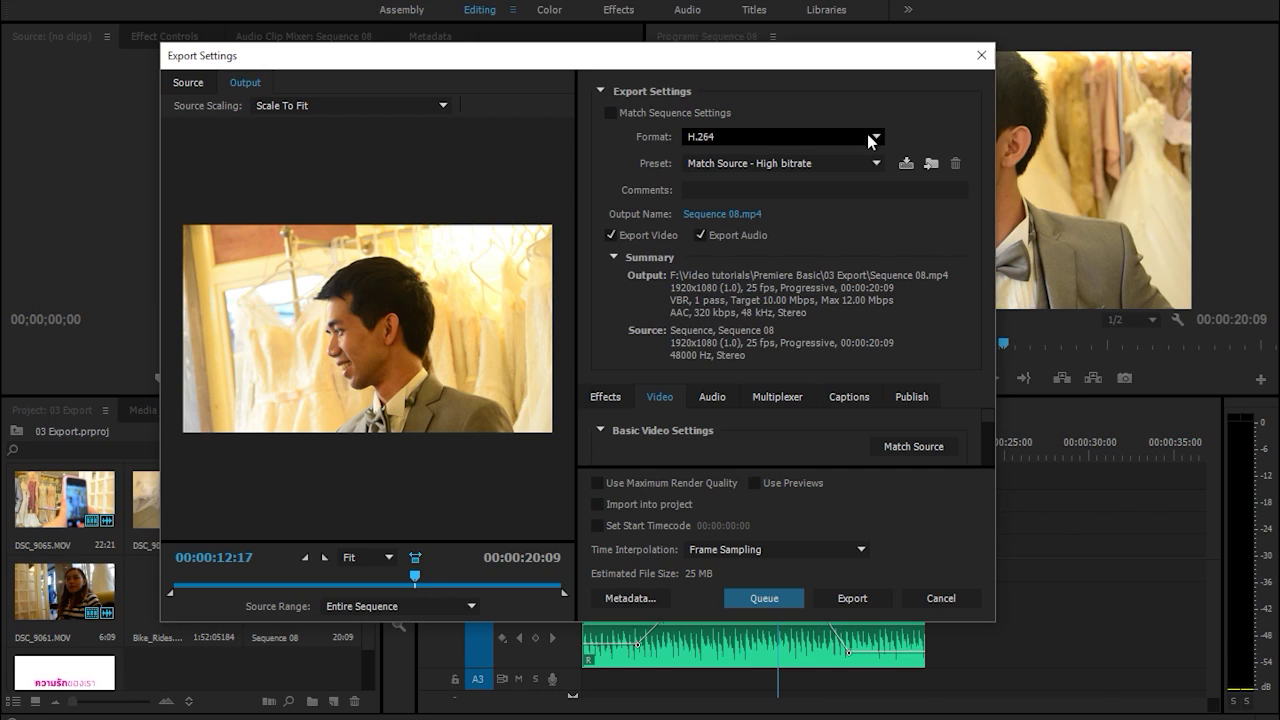
pyautogui.click(873, 136)
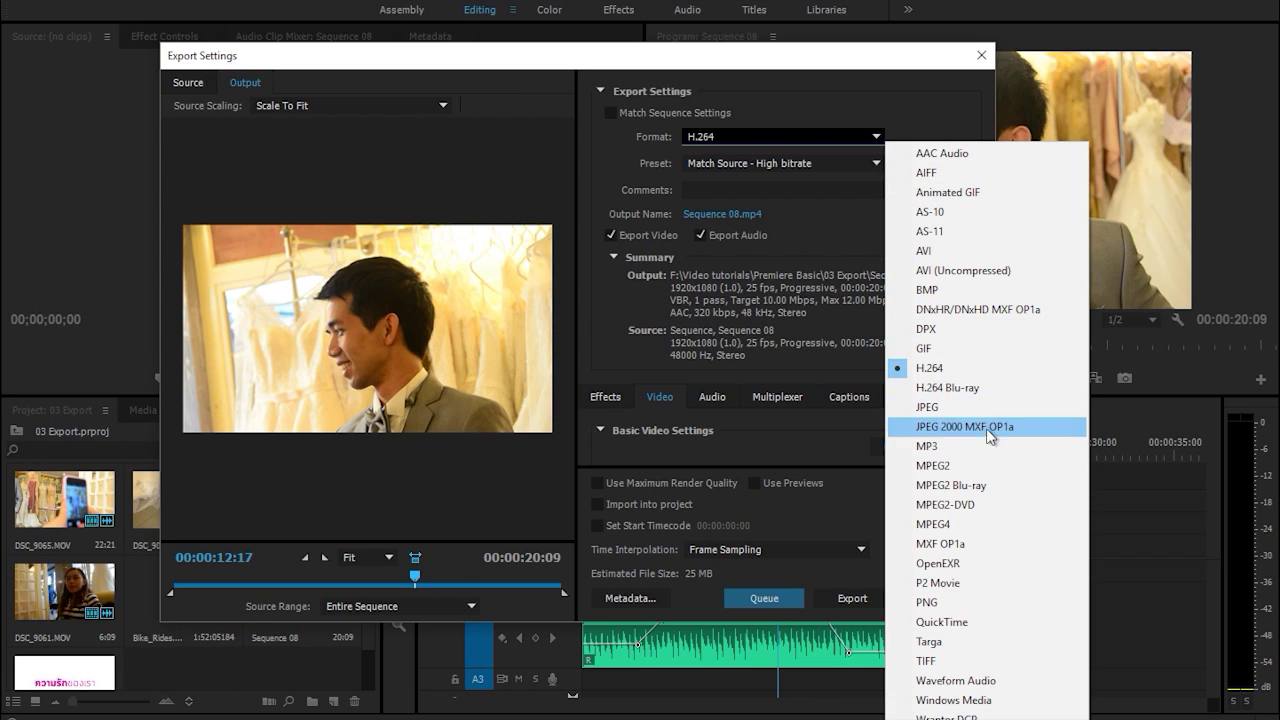
pyautogui.click(985, 622)
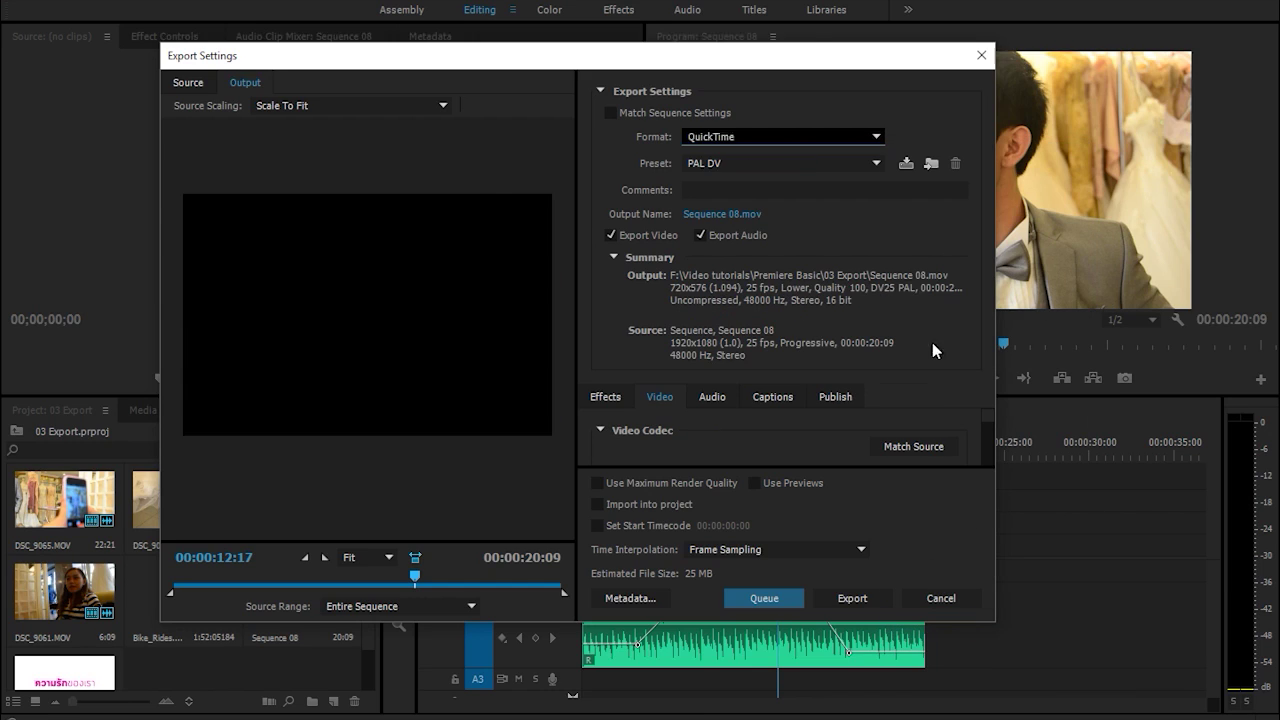
# Try the GoPro CineForm YUV 10-bit preset and DNxHR/DNxHD MXF OP1a, then return to H.264.
pyautogui.click(760, 166)
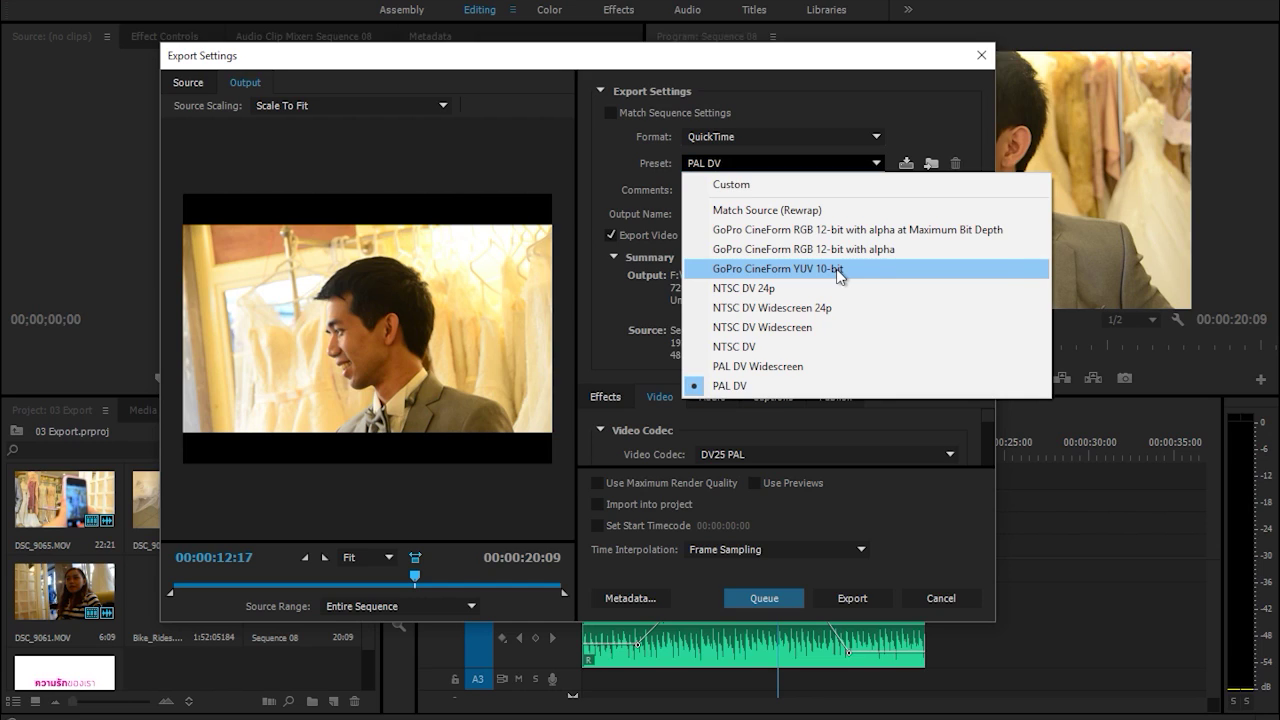
pyautogui.click(840, 269)
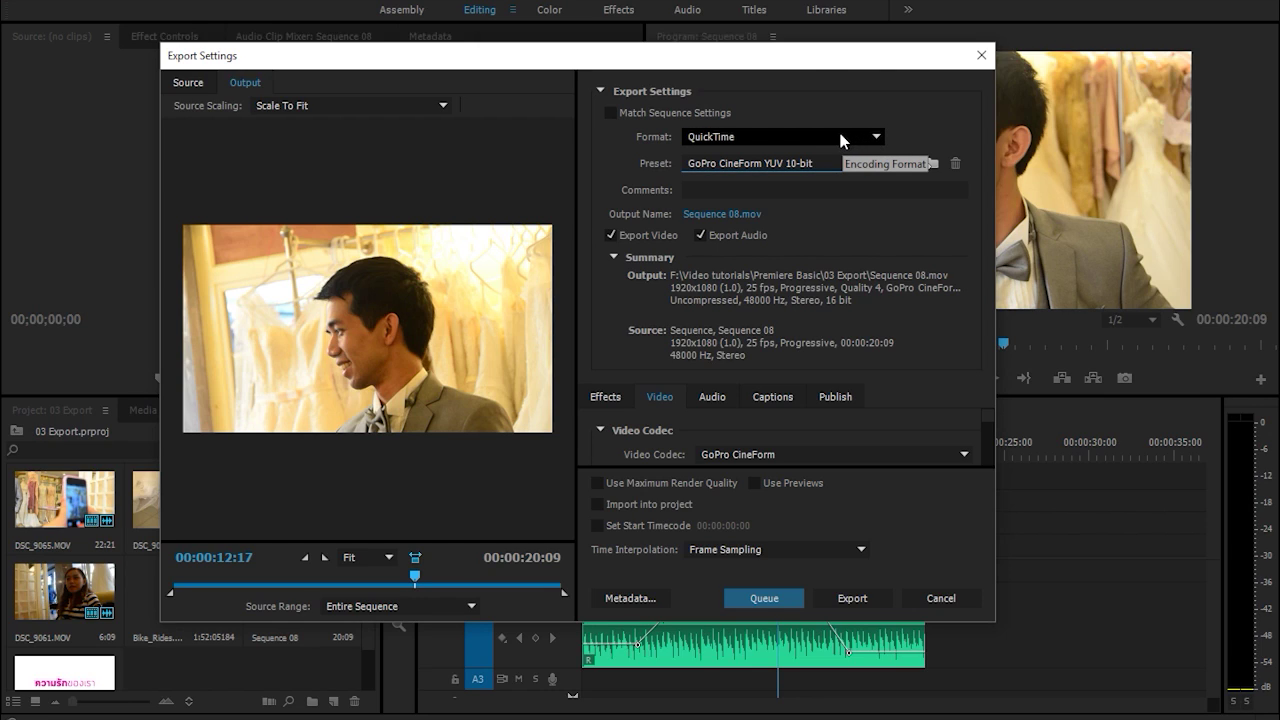
pyautogui.click(837, 130)
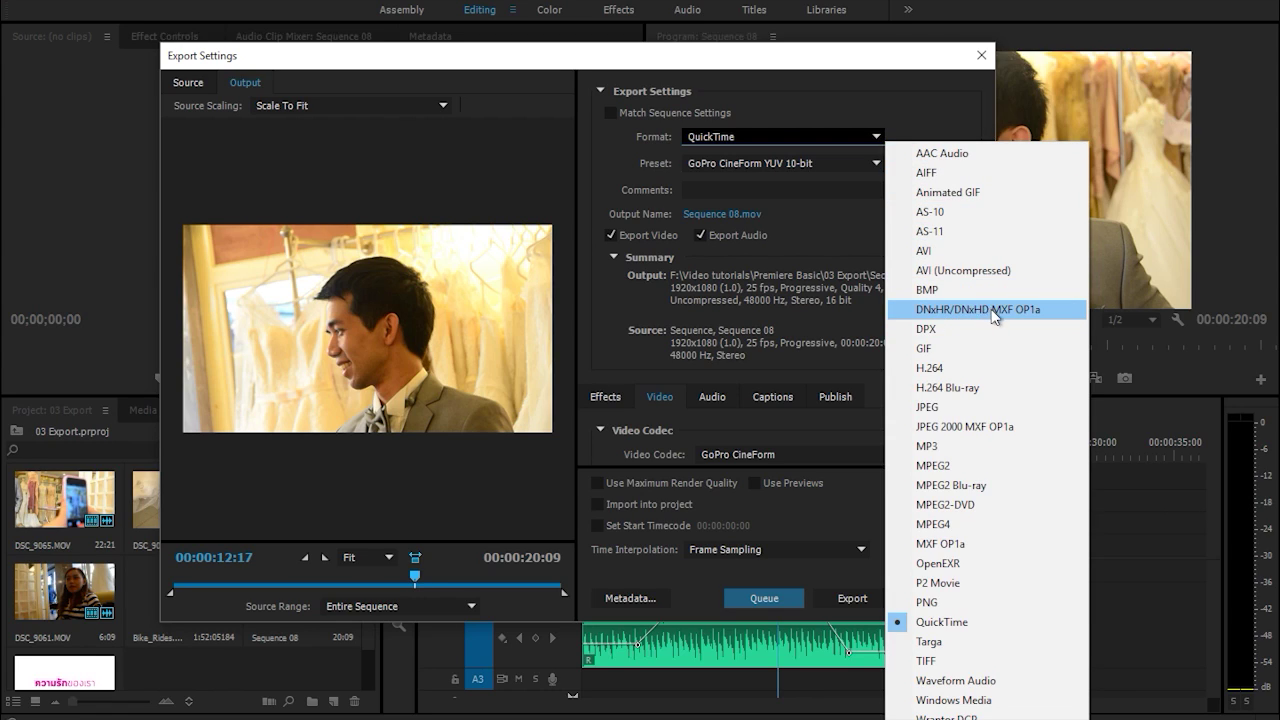
pyautogui.click(783, 140)
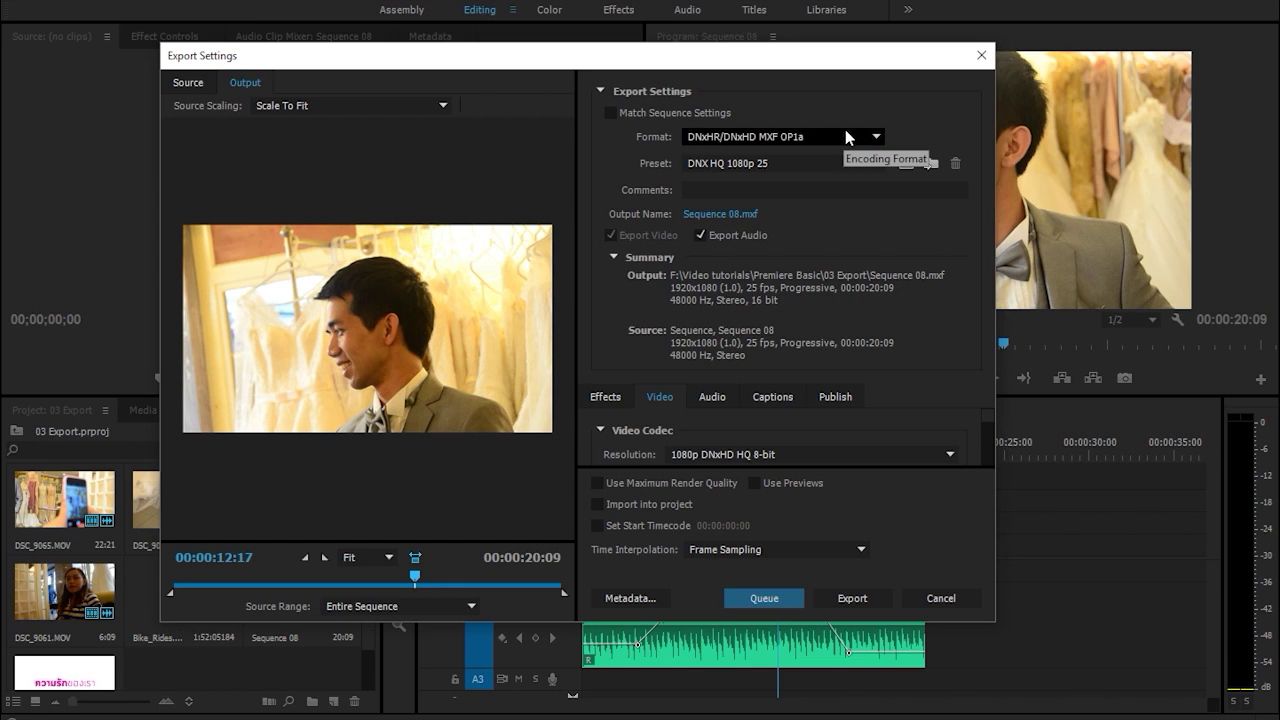
pyautogui.click(822, 131)
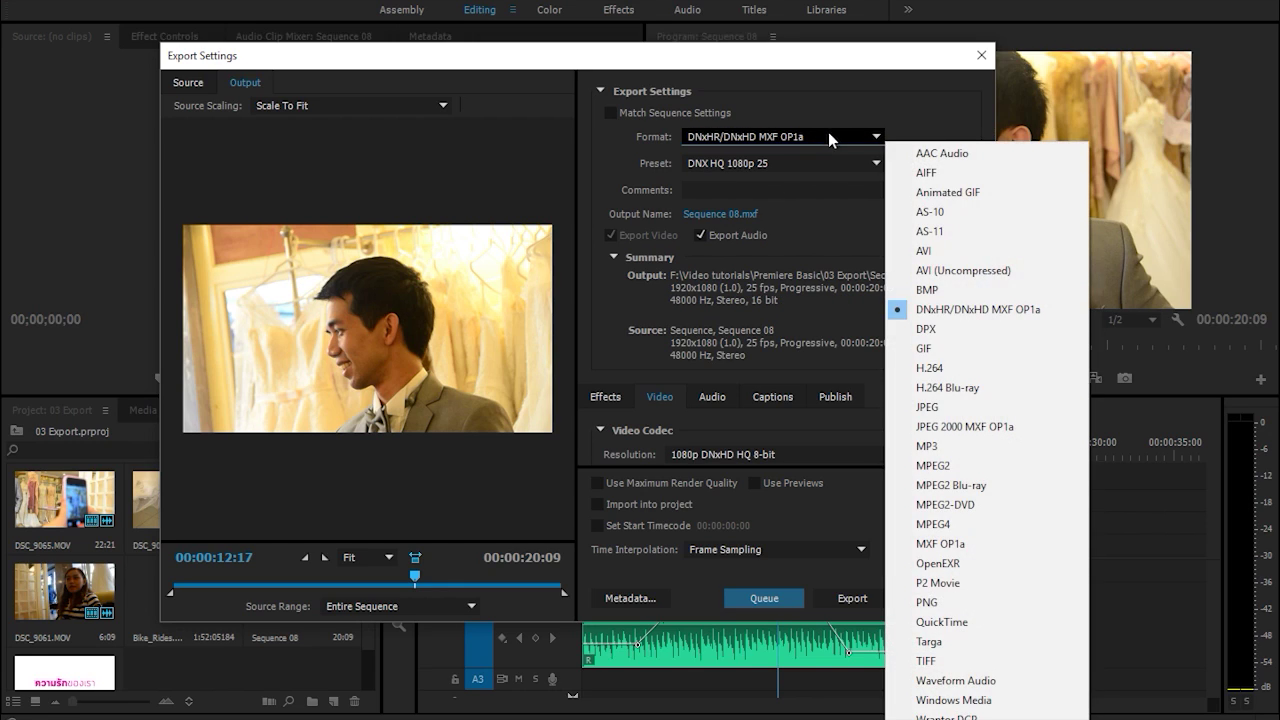
pyautogui.click(953, 371)
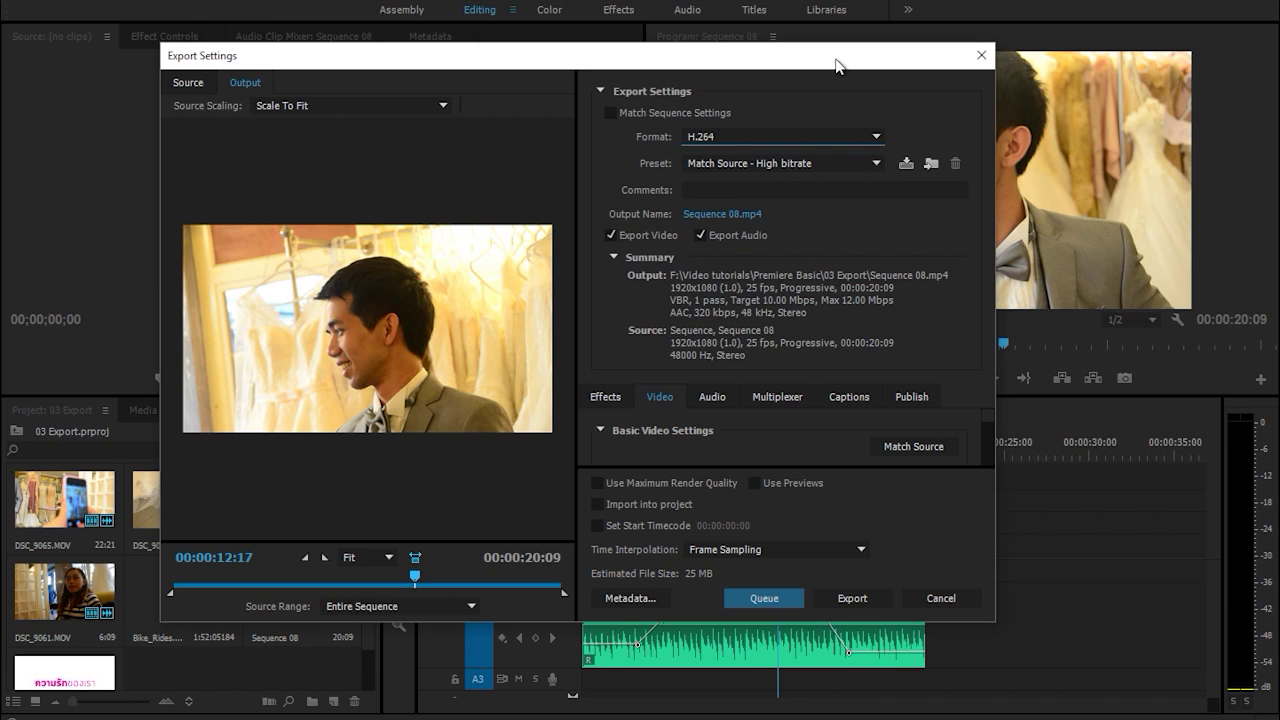
pyautogui.moveTo(850, 64); pyautogui.dragTo(853, 54)
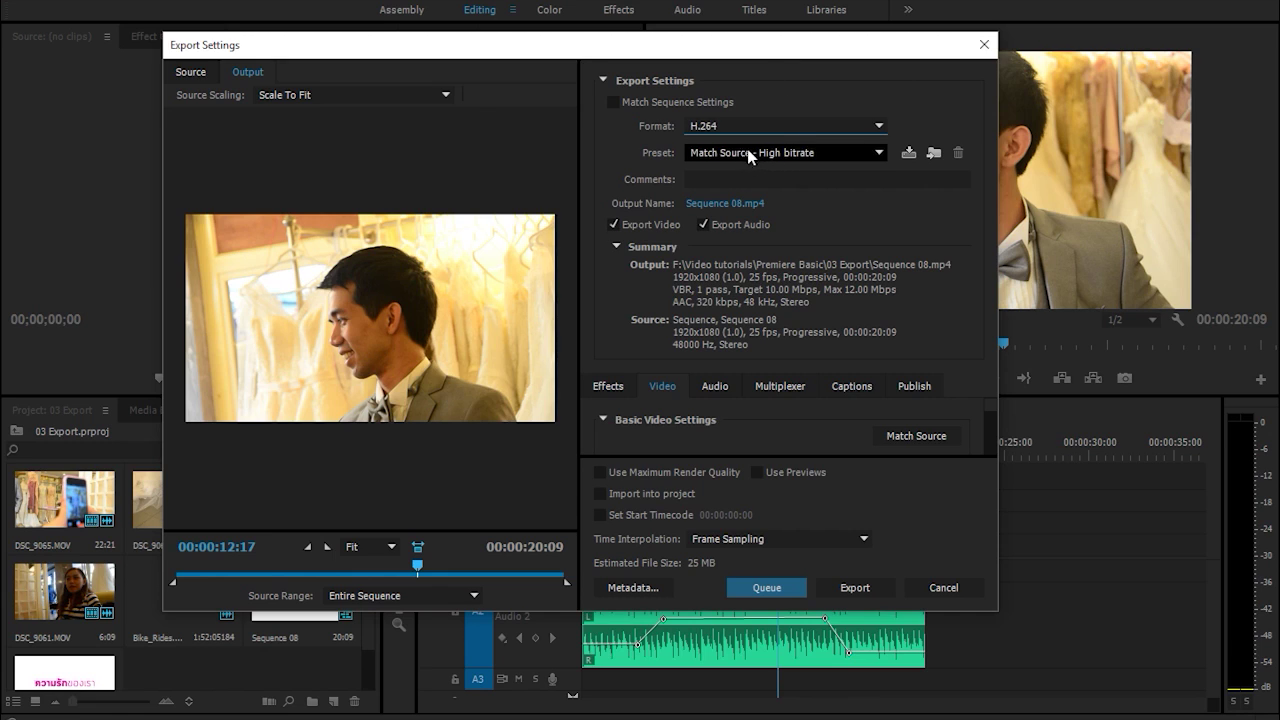
pyautogui.click(788, 158)
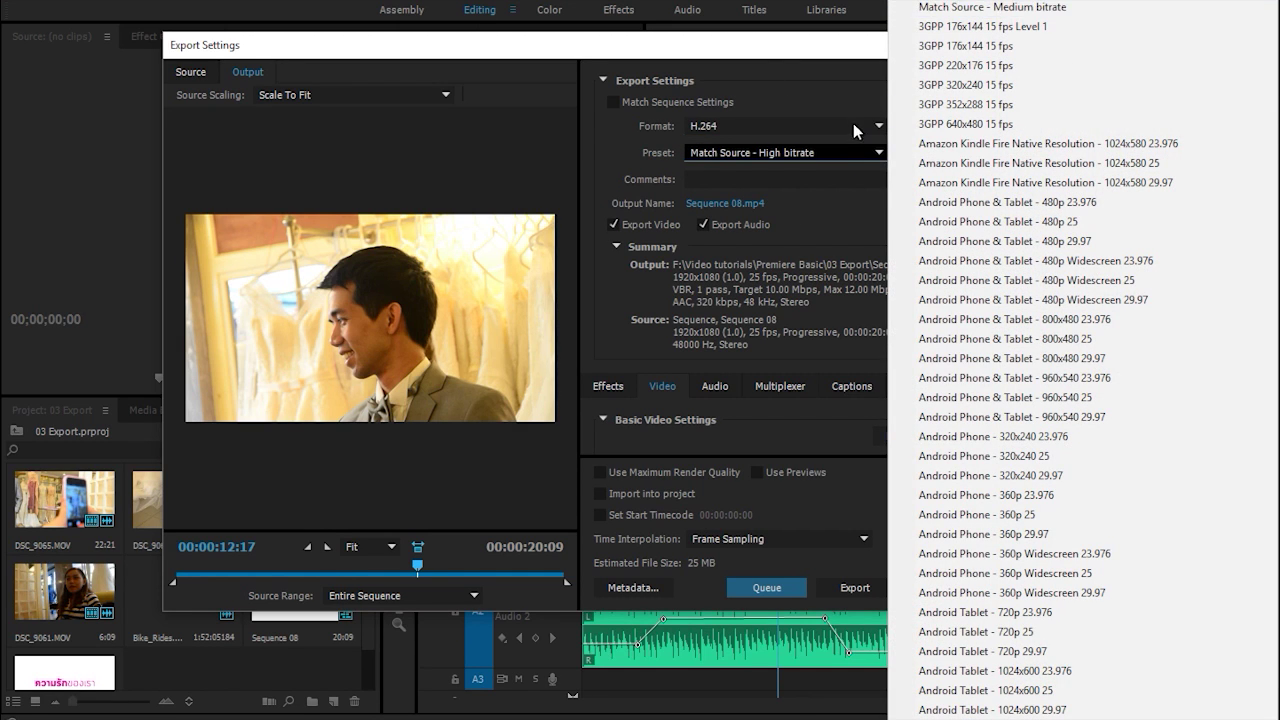
pyautogui.press('Escape')
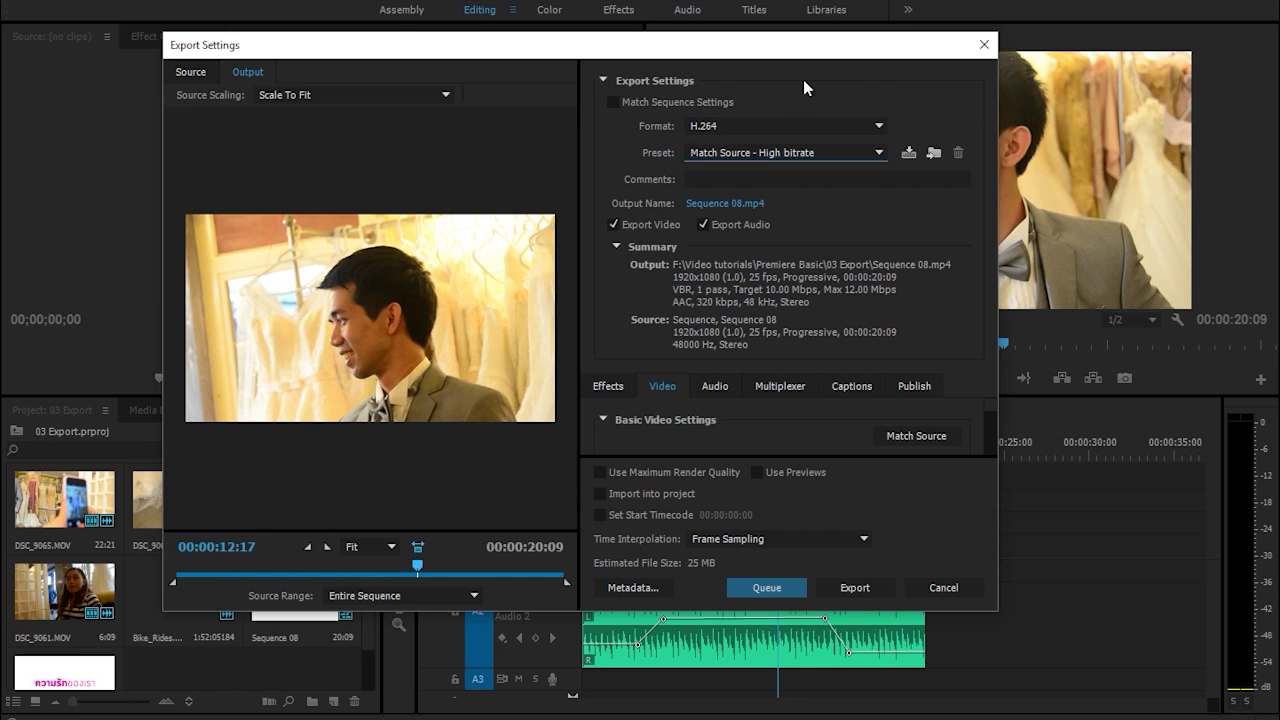
pyautogui.moveTo(783, 45); pyautogui.dragTo(836, 43)
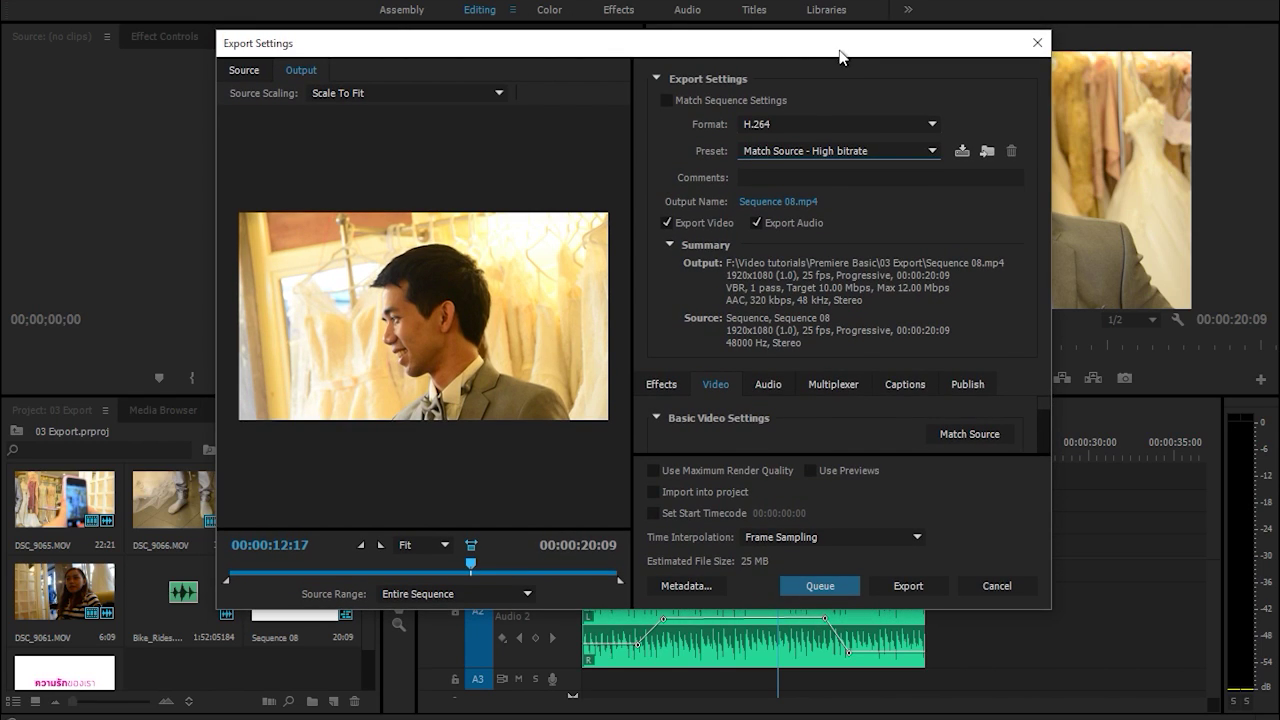
pyautogui.click(815, 158)
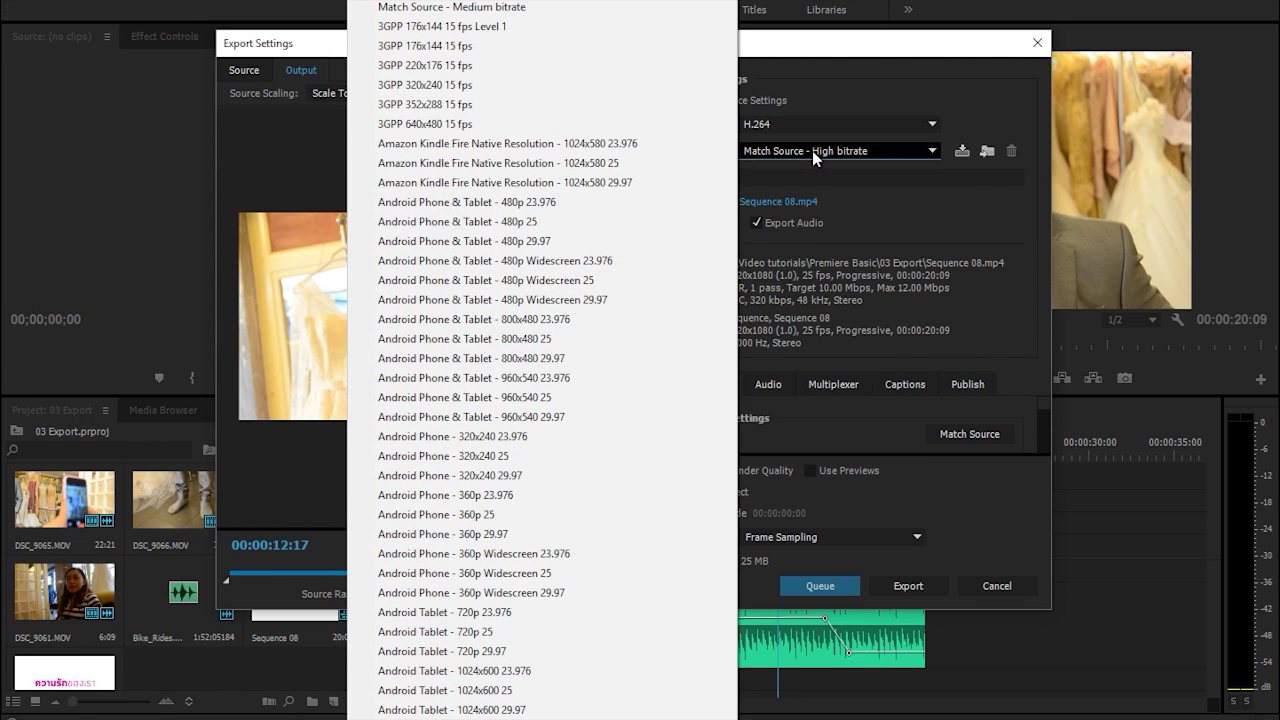
pyautogui.click(497, 7)
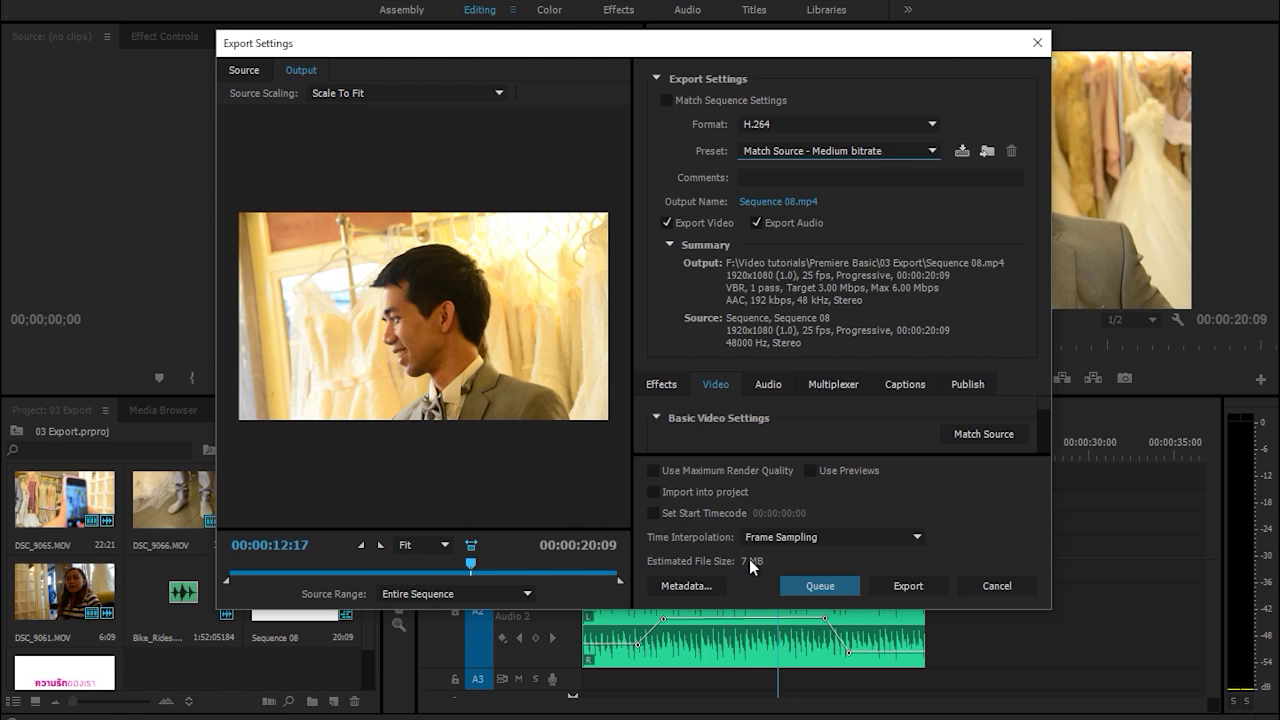
pyautogui.click(878, 155)
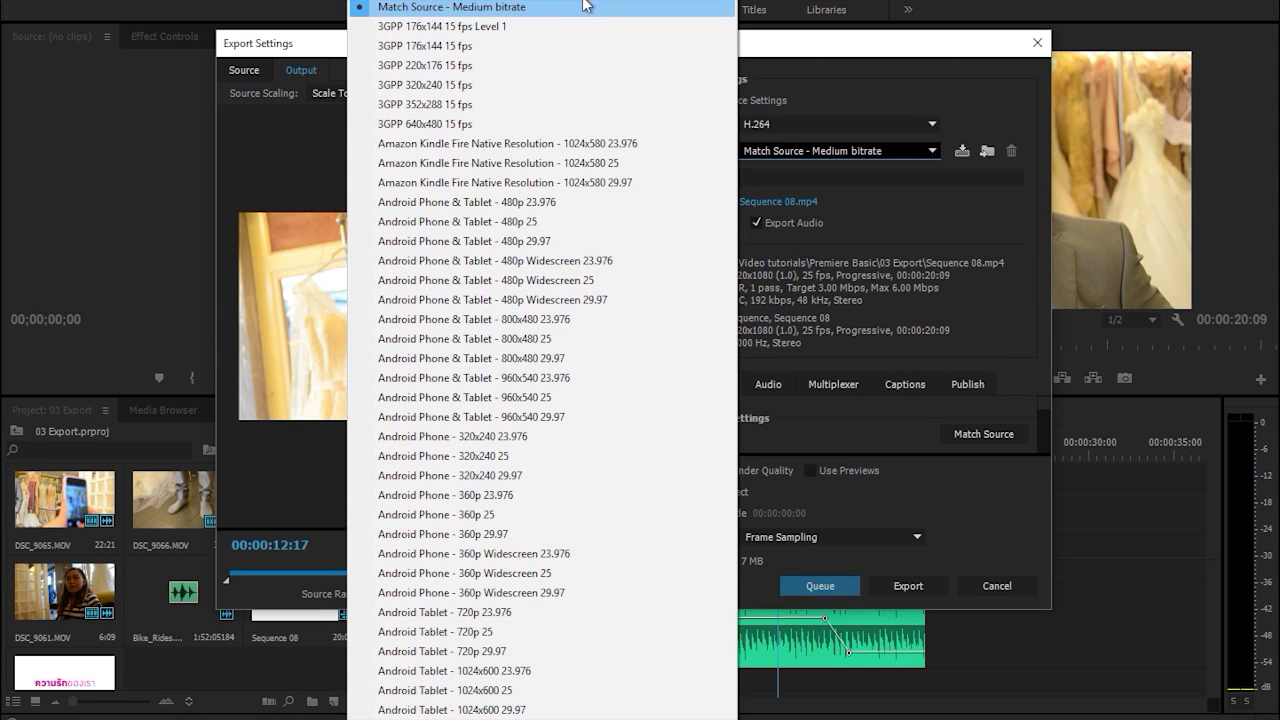
pyautogui.click(450, 10)
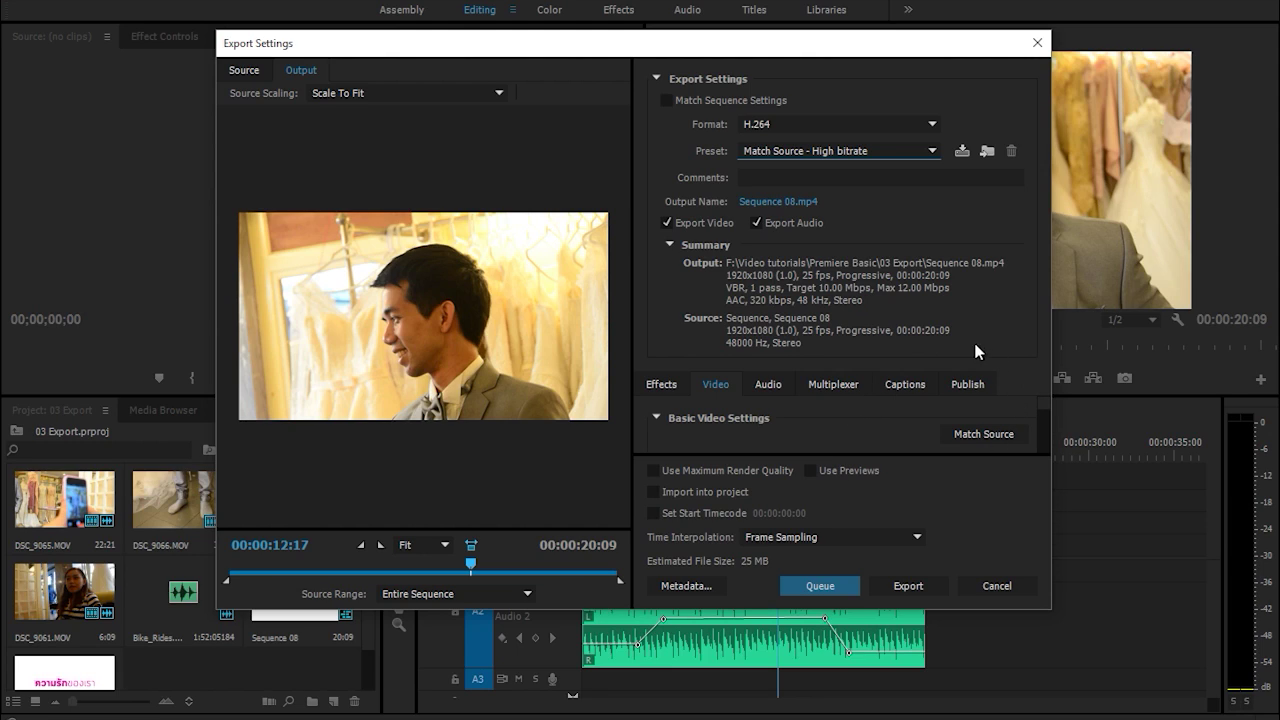
# Enlarge the export window and drag Target Bitrate to 121.49 Mbps, raising the estimate to 295 MB.
pyautogui.moveTo(753, 610); pyautogui.dragTo(753, 717)
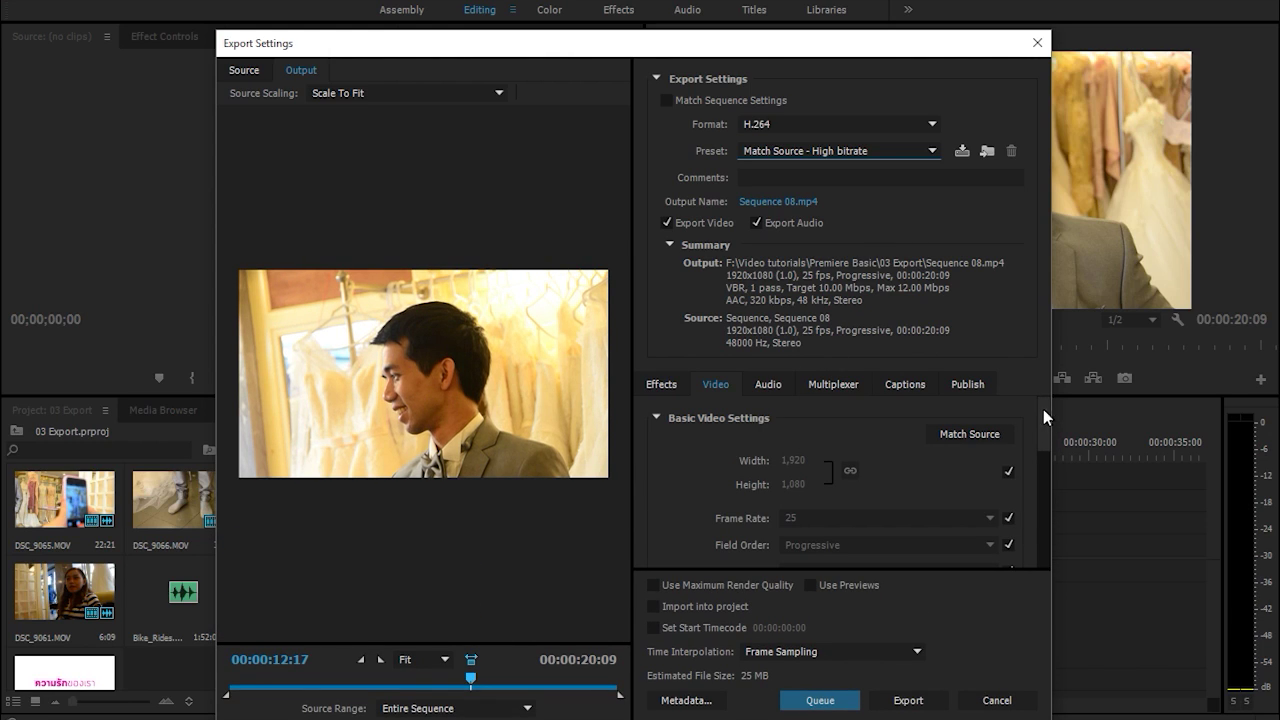
pyautogui.click(711, 378)
pyautogui.moveTo(1047, 415); pyautogui.dragTo(1051, 506)
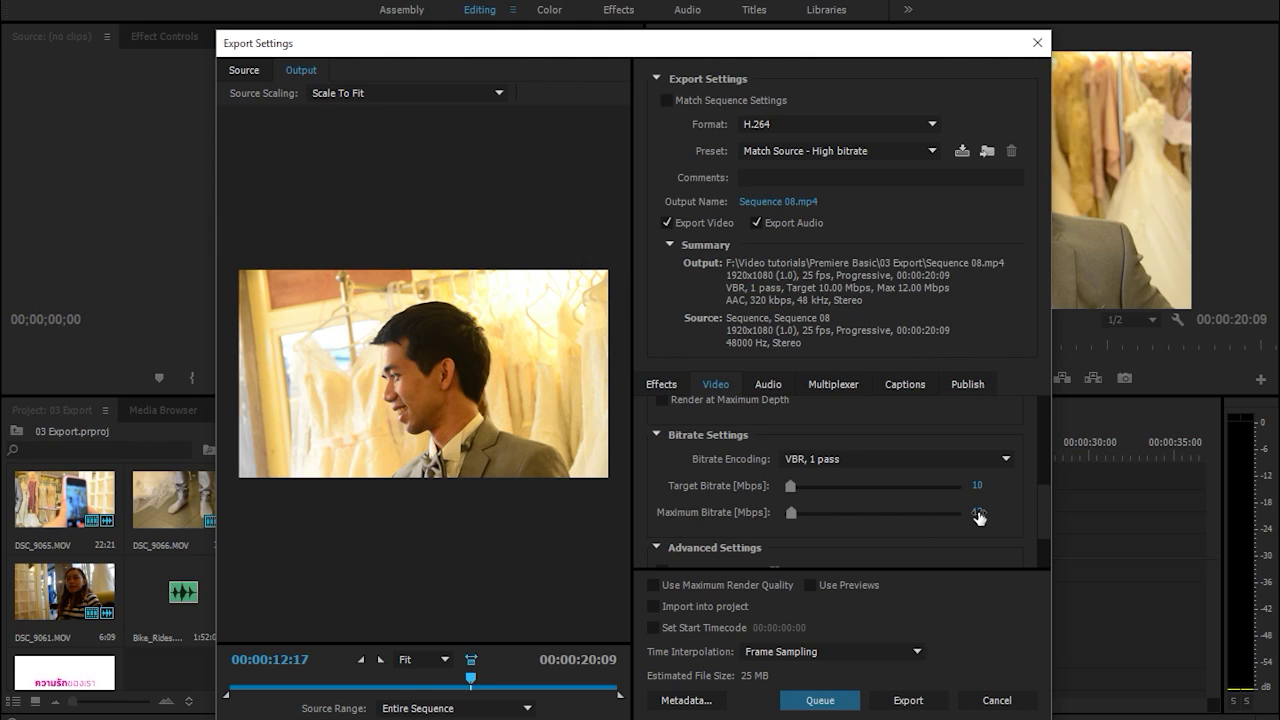
pyautogui.moveTo(790, 485); pyautogui.dragTo(855, 486)
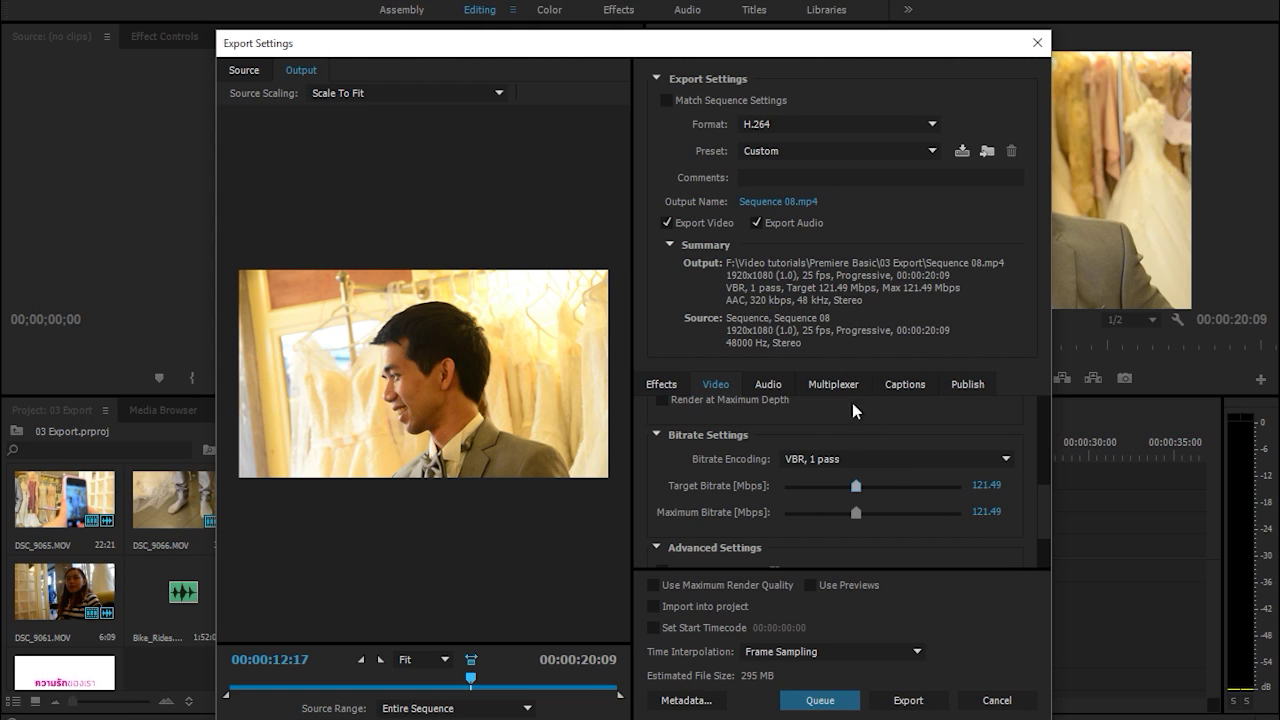
# Pick the YouTube 1080p HD preset (16 Mbps, 39 MB estimate), then open the Output Name save dialog.
pyautogui.click(800, 150)
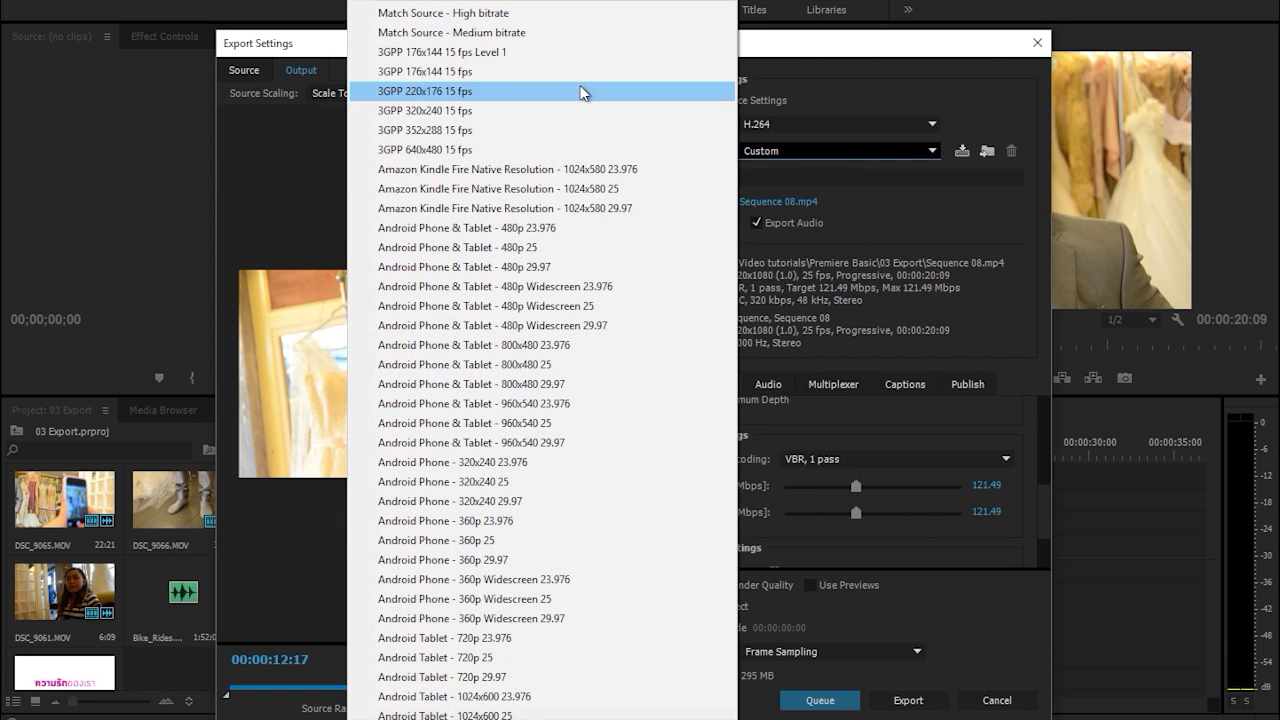
pyautogui.click(535, 11)
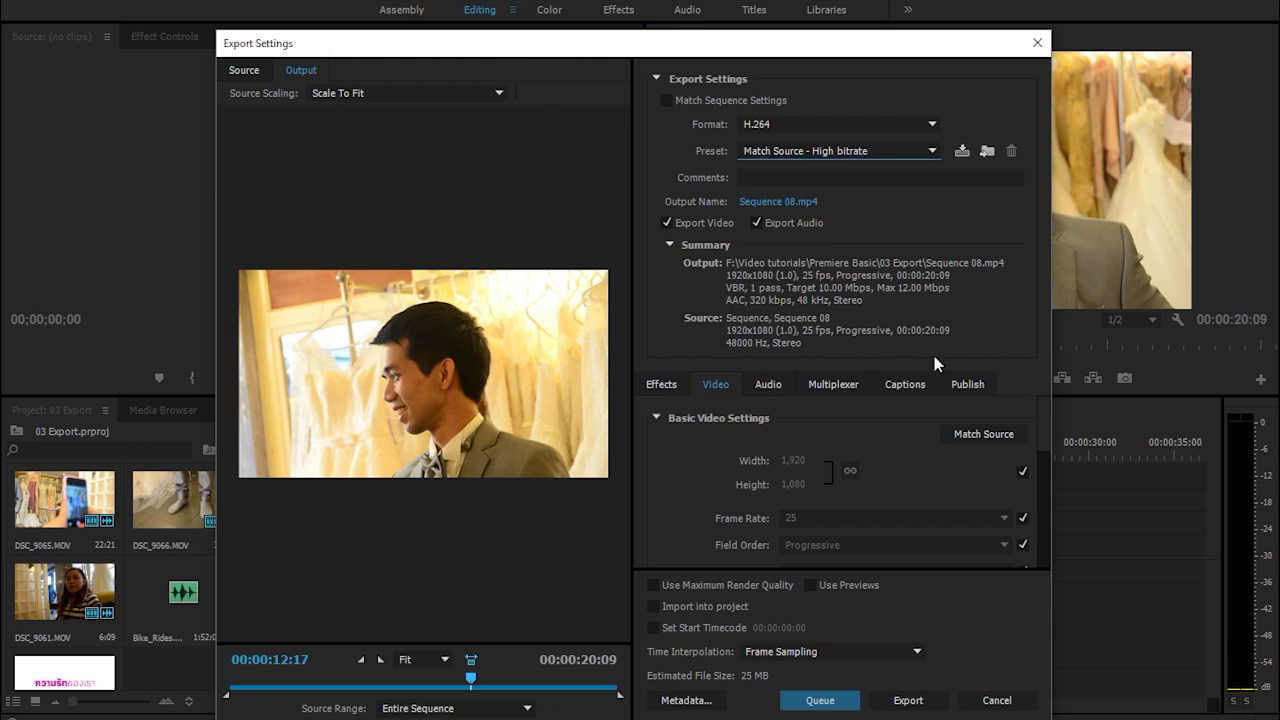
pyautogui.moveTo(1045, 422); pyautogui.dragTo(1039, 518)
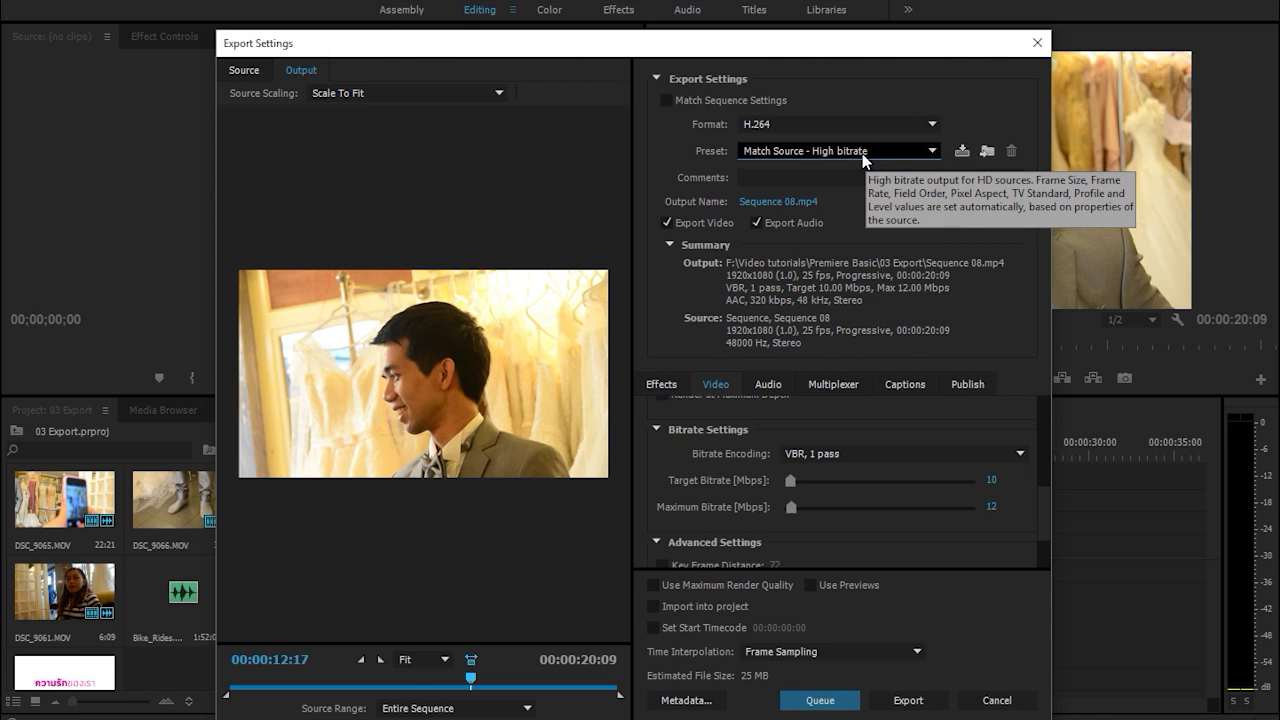
pyautogui.click(861, 151)
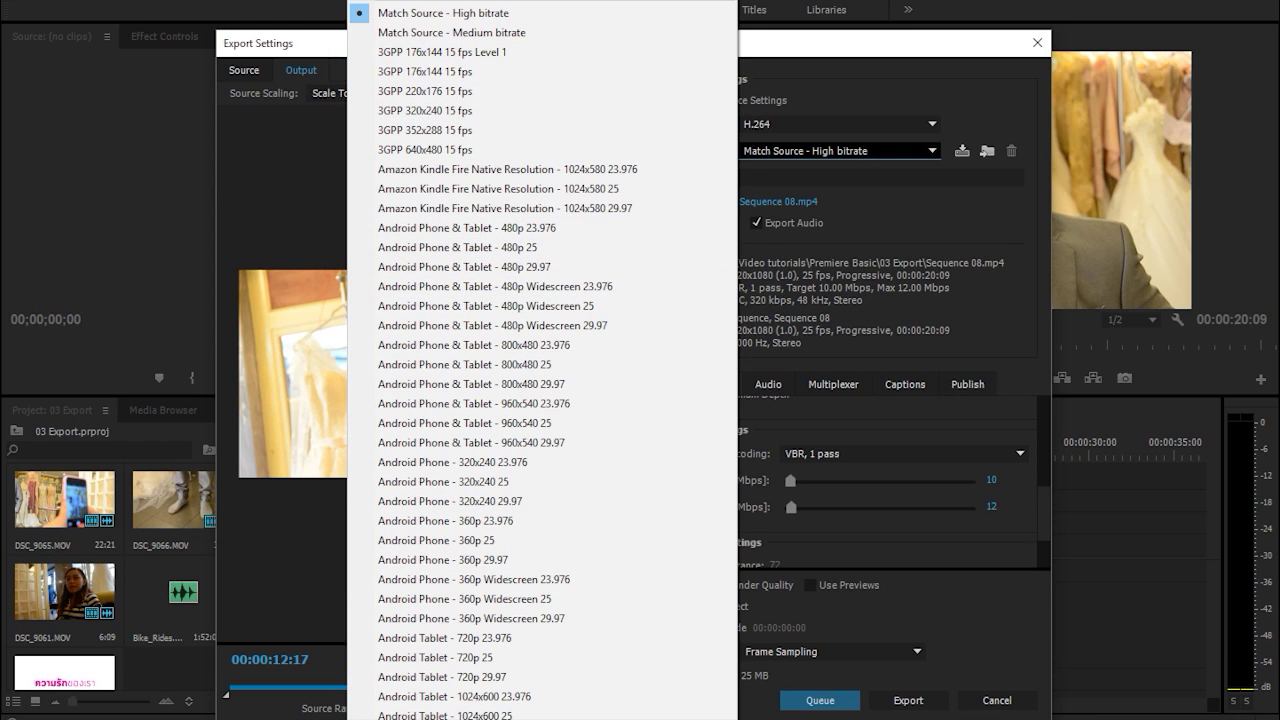
pyautogui.scroll(-1, 541, 360)
pyautogui.scroll(-1, 541, 360)
pyautogui.scroll(-2, 541, 360)
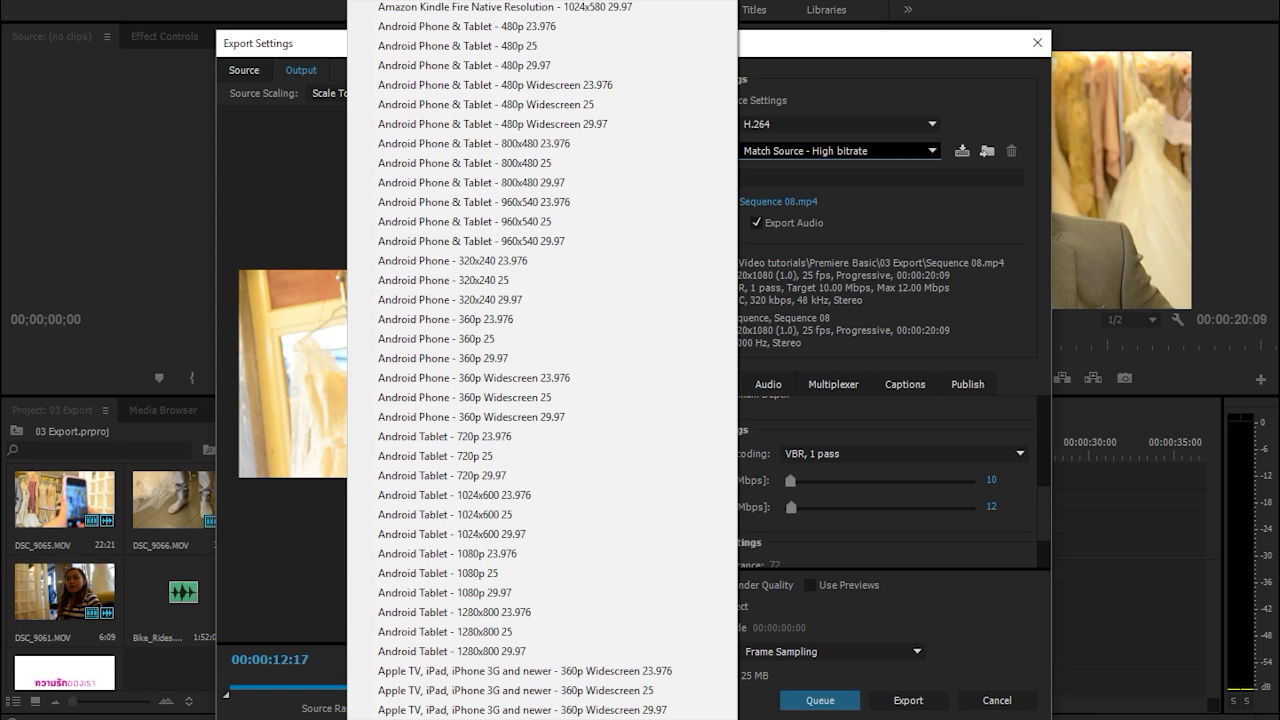
pyautogui.scroll(-1, 541, 360)
pyautogui.scroll(-1, 541, 360)
pyautogui.scroll(-2, 541, 360)
pyautogui.scroll(-1, 541, 360)
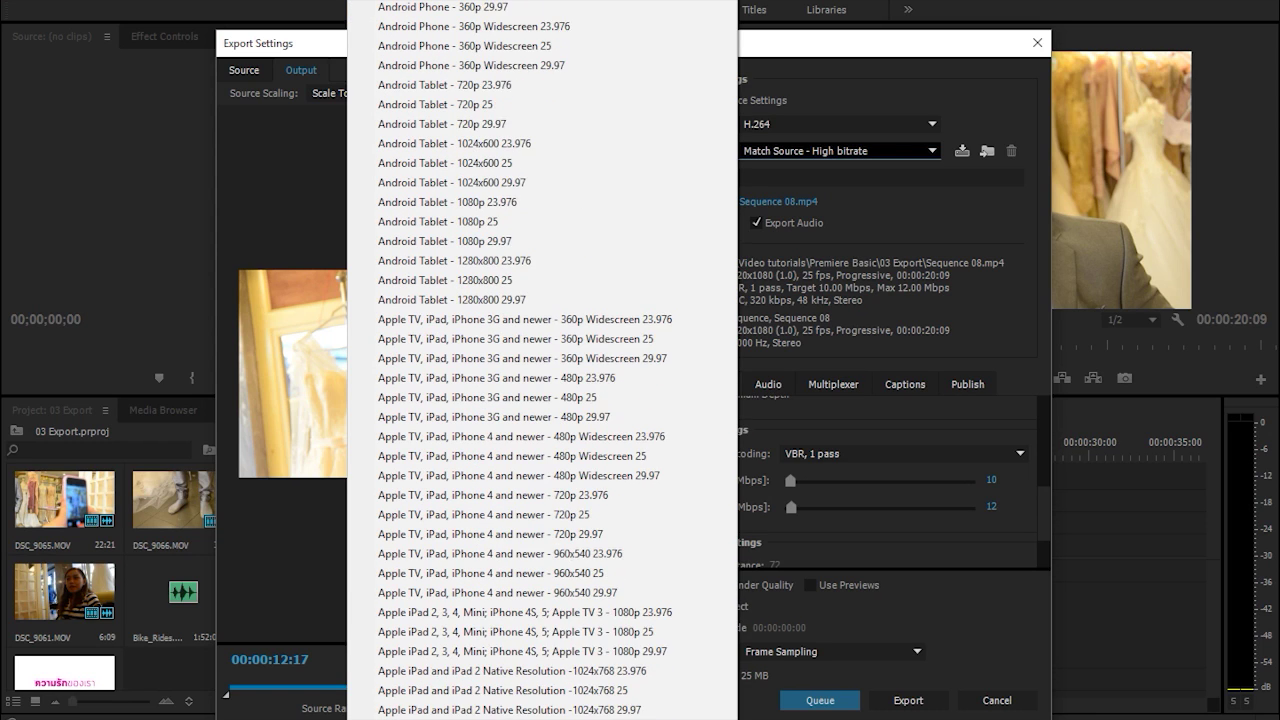
pyautogui.scroll(-2, 541, 360)
pyautogui.scroll(-2, 541, 360)
pyautogui.scroll(-1, 541, 360)
pyautogui.scroll(-2, 541, 360)
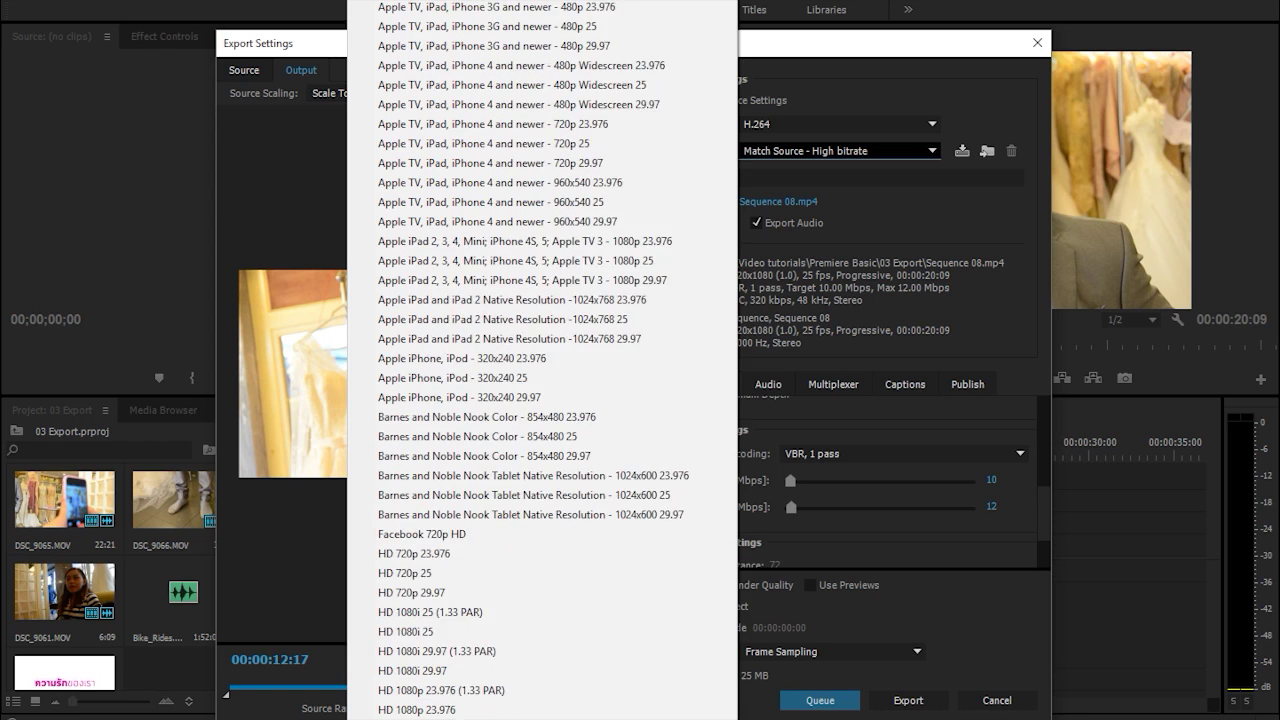
pyautogui.scroll(-1, 541, 360)
pyautogui.scroll(-1, 541, 360)
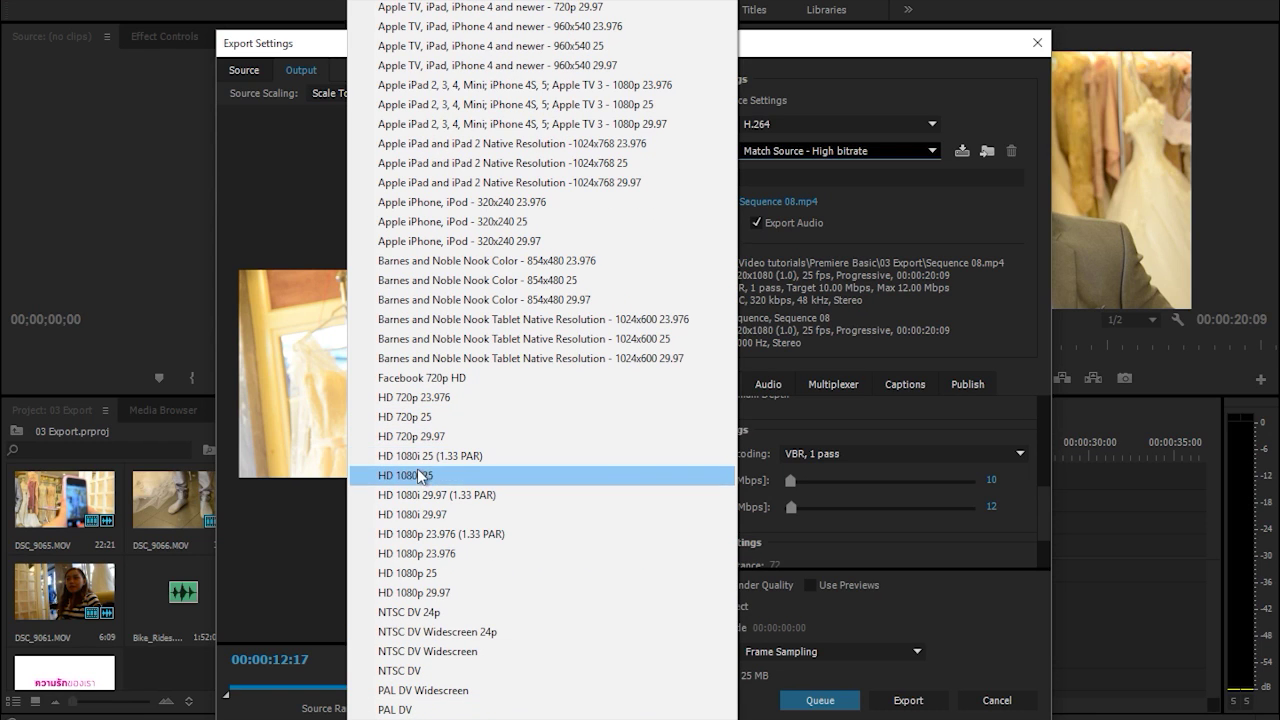
pyautogui.scroll(-1, 411, 531)
pyautogui.scroll(-1, 541, 360)
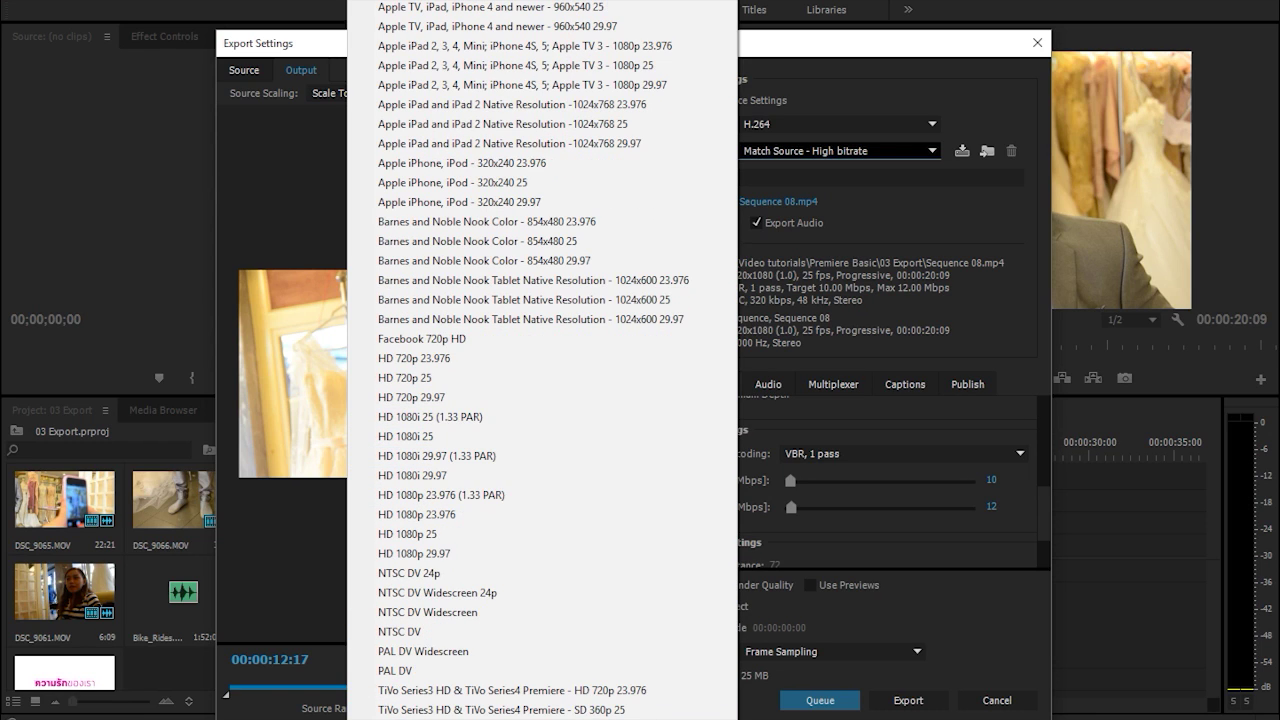
pyautogui.scroll(-5, 541, 360)
pyautogui.scroll(-4, 541, 360)
pyautogui.scroll(-3, 541, 360)
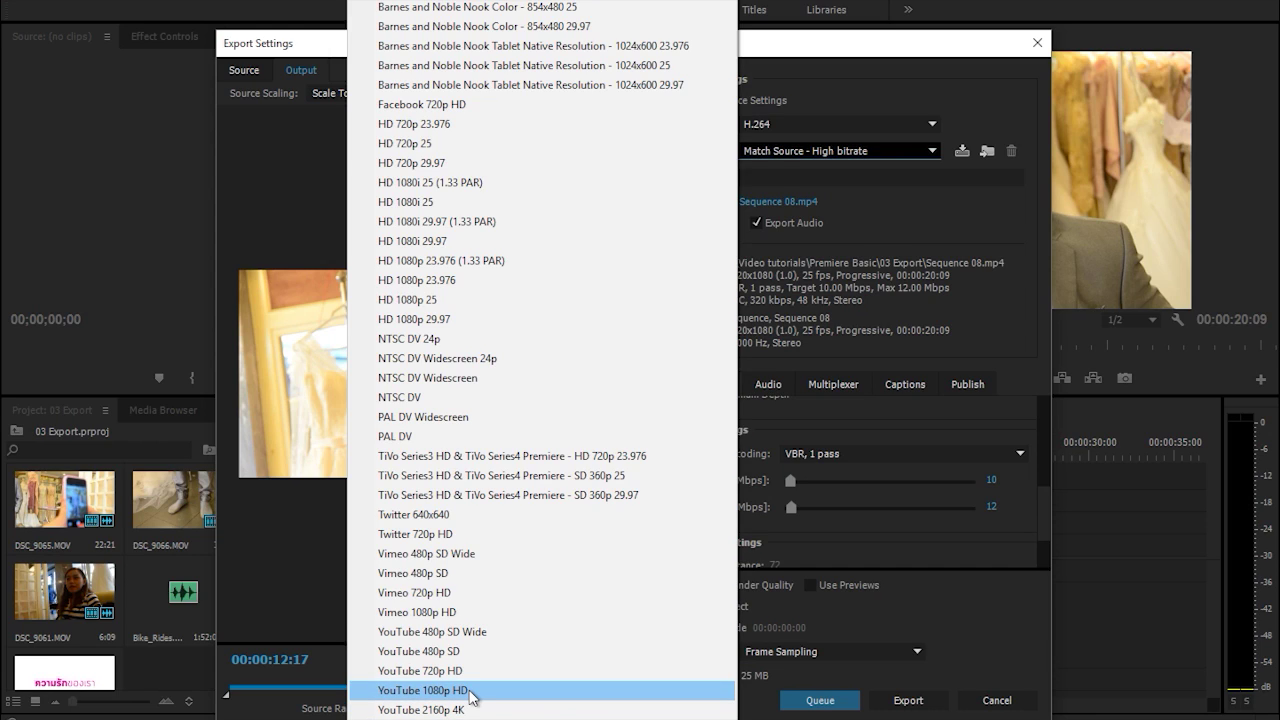
pyautogui.click(468, 690)
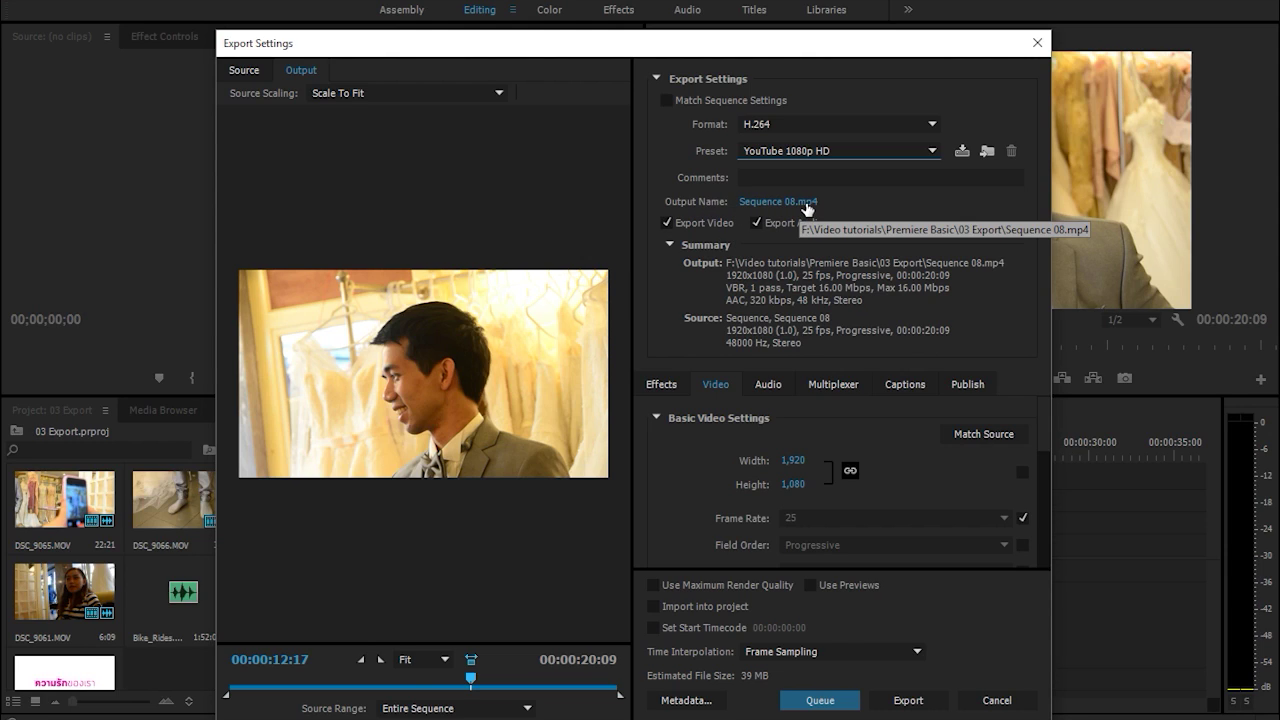
pyautogui.click(778, 201)
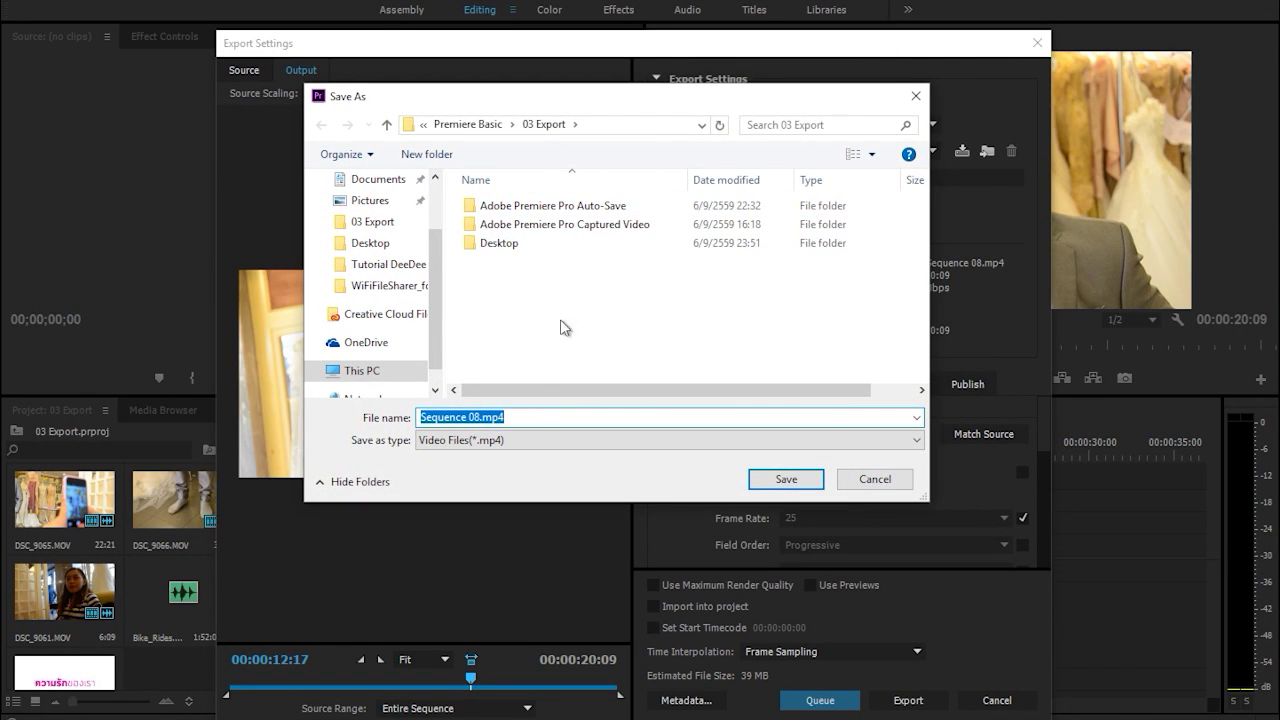
# Create a new folder named OUTPUT inside 03 Export and open it.
pyautogui.click(489, 418)
pyautogui.moveTo(480, 418); pyautogui.dragTo(546, 416)
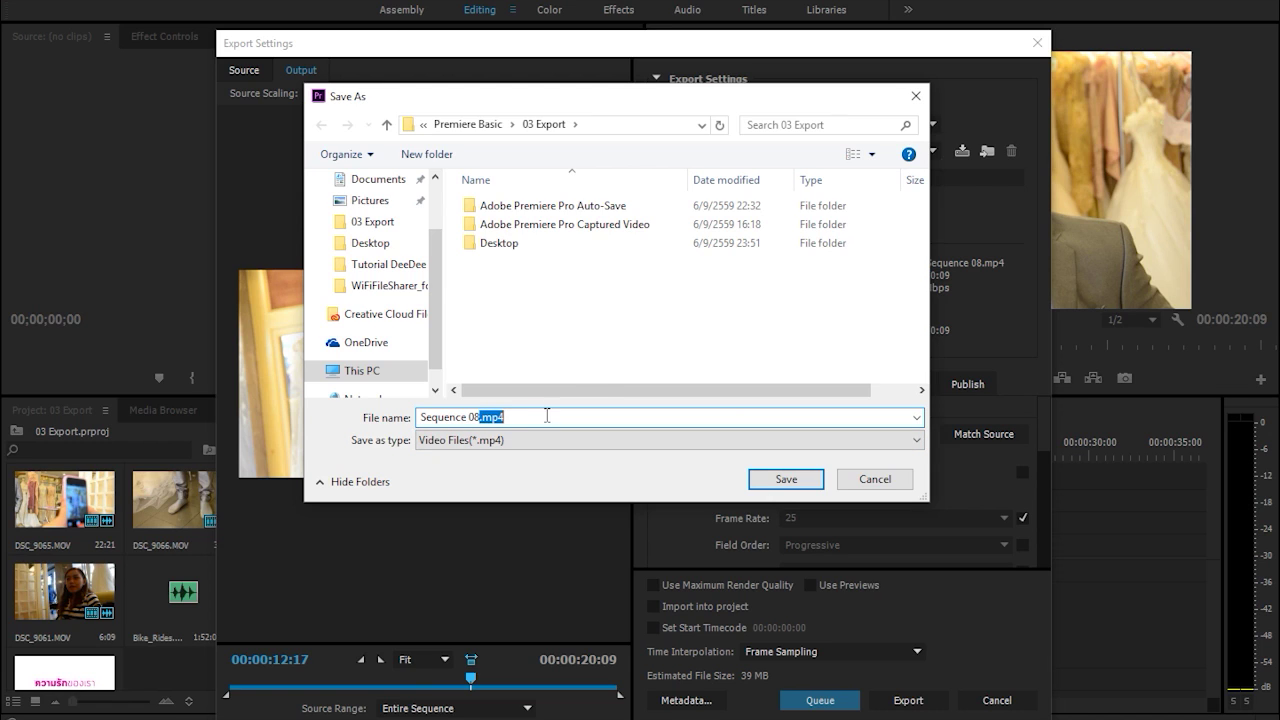
pyautogui.click(589, 342)
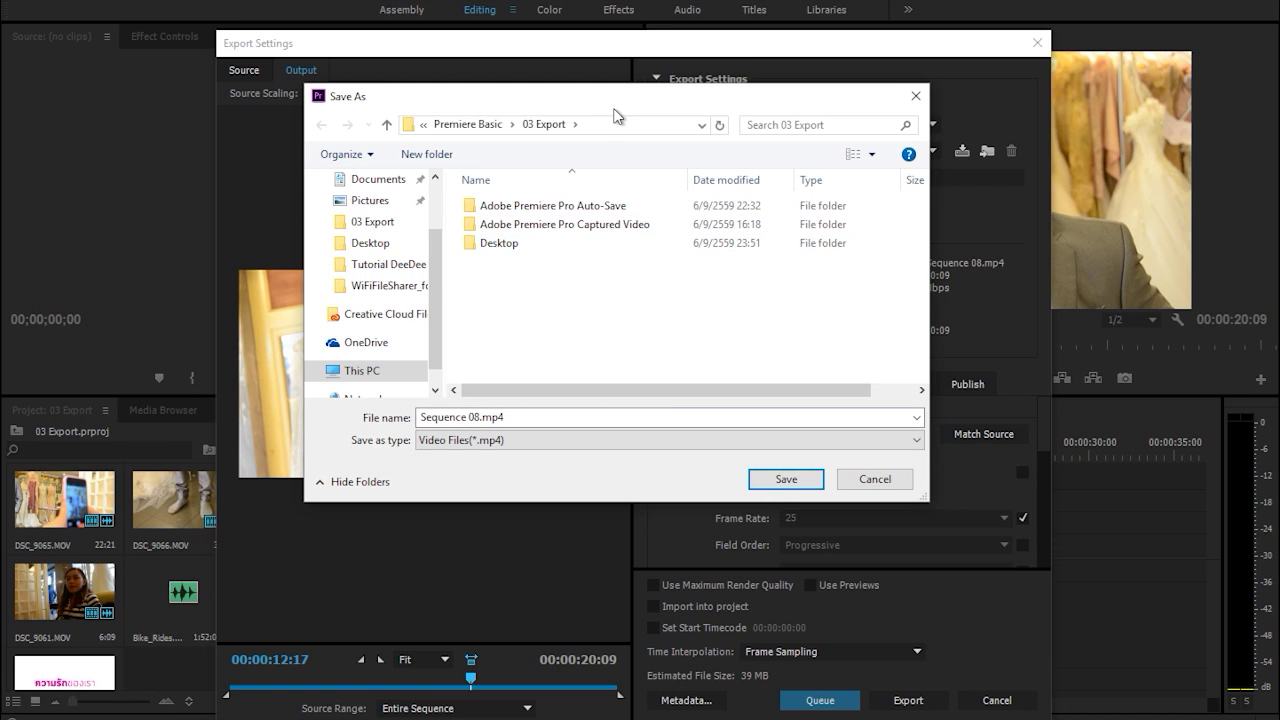
pyautogui.moveTo(614, 112); pyautogui.dragTo(604, 196)
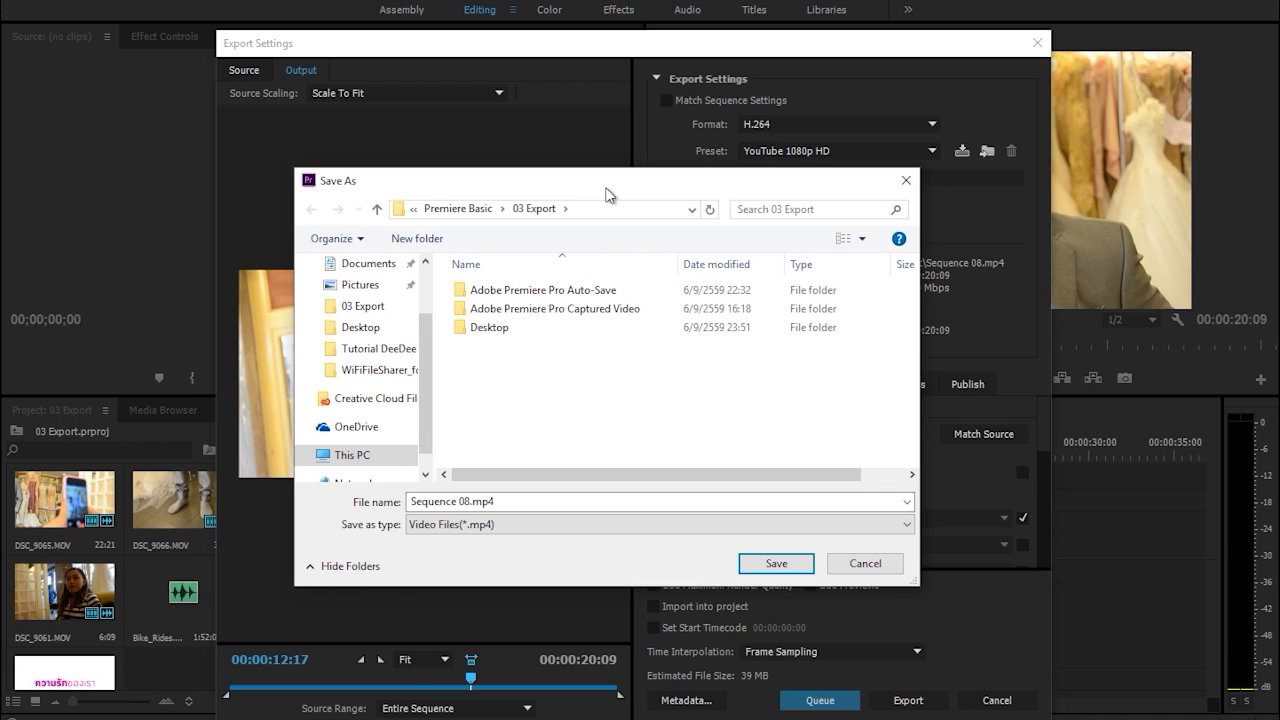
pyautogui.click(420, 238)
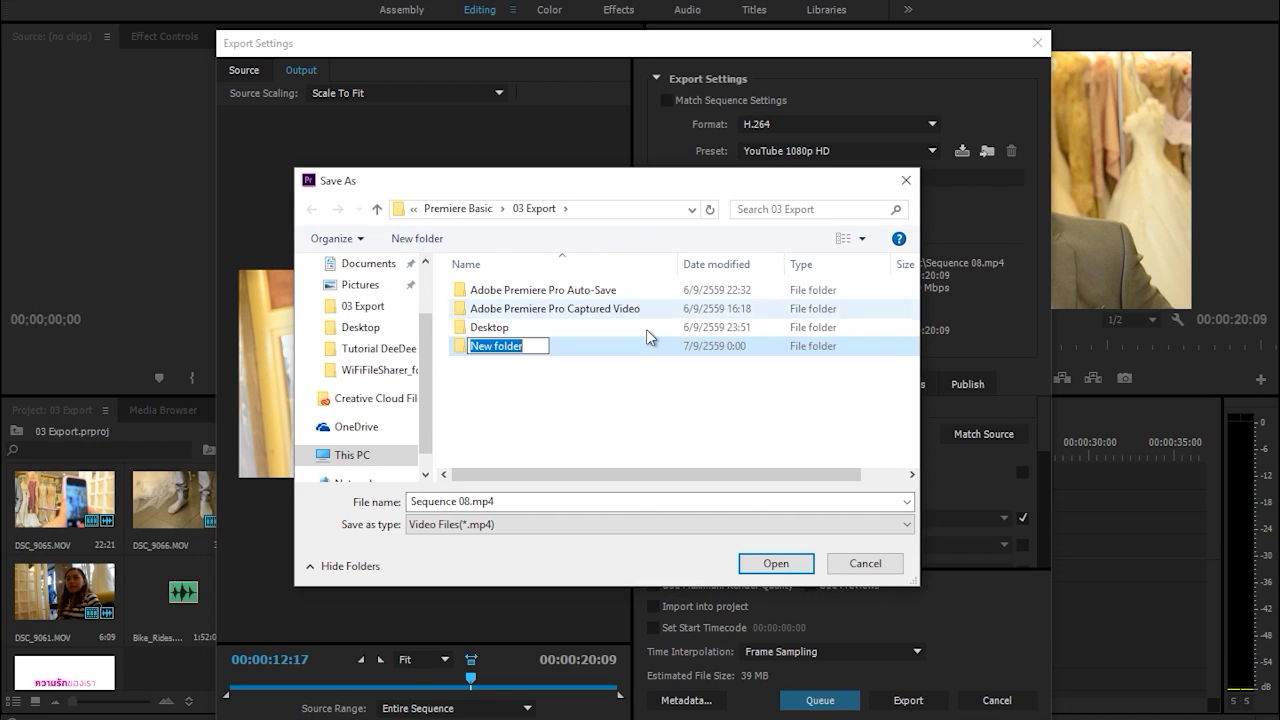
pyautogui.write('OUTPUT')
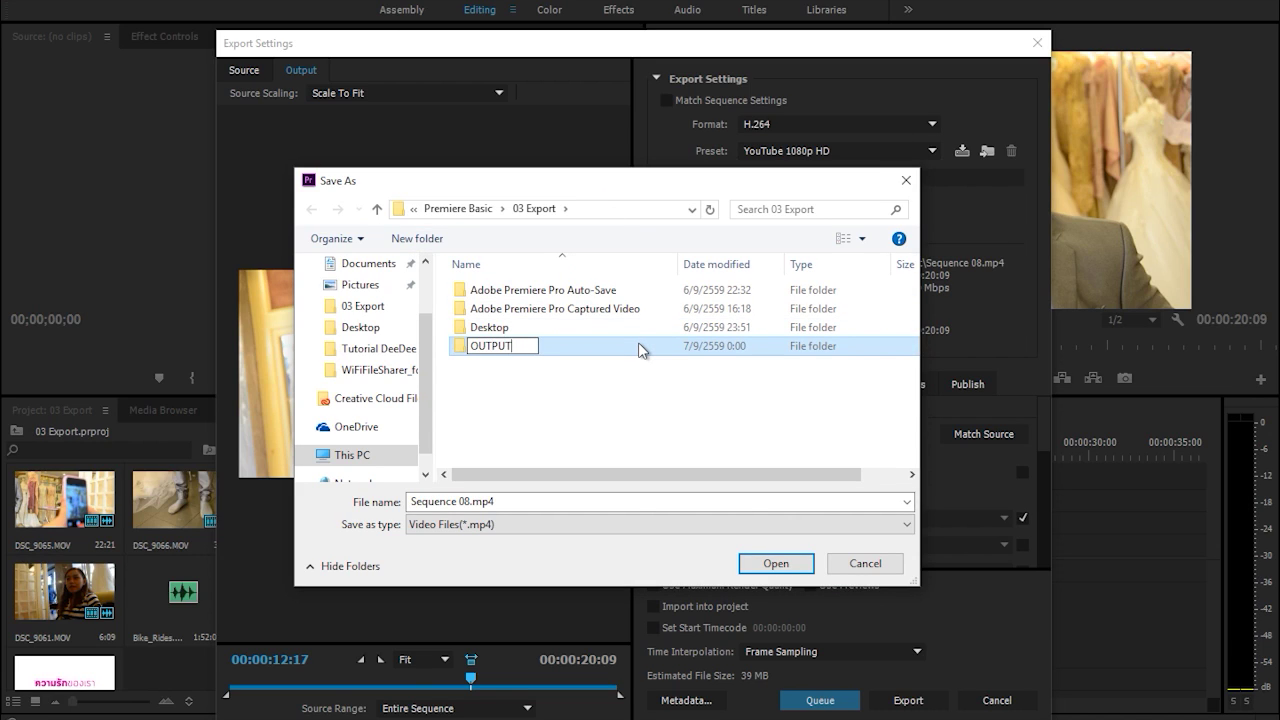
pyautogui.press('Return')
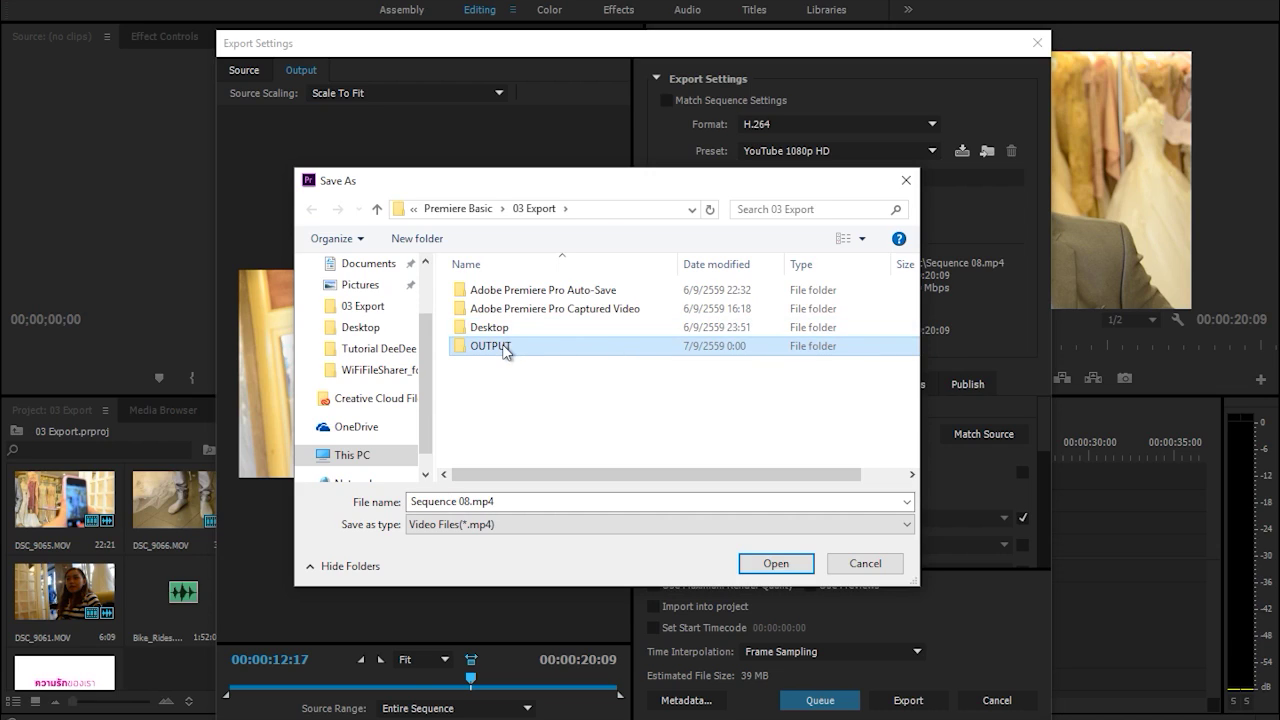
pyautogui.doubleClick(490, 346)
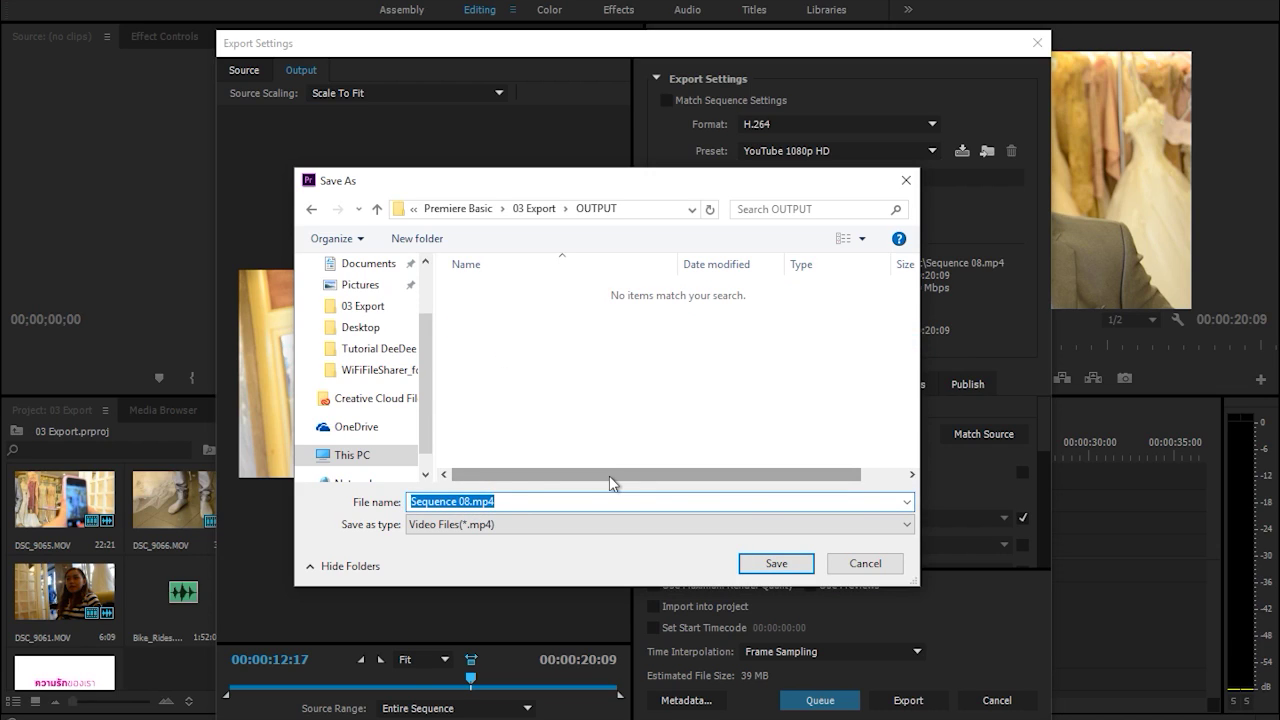
# Rename the output file to wedding.mp4 and save it into OUTPUT.
pyautogui.press('End')
pyautogui.press('Left')
pyautogui.press('Left')
pyautogui.press('Left')
pyautogui.hotkey('shift', 'Home')
pyautogui.write('wedding')
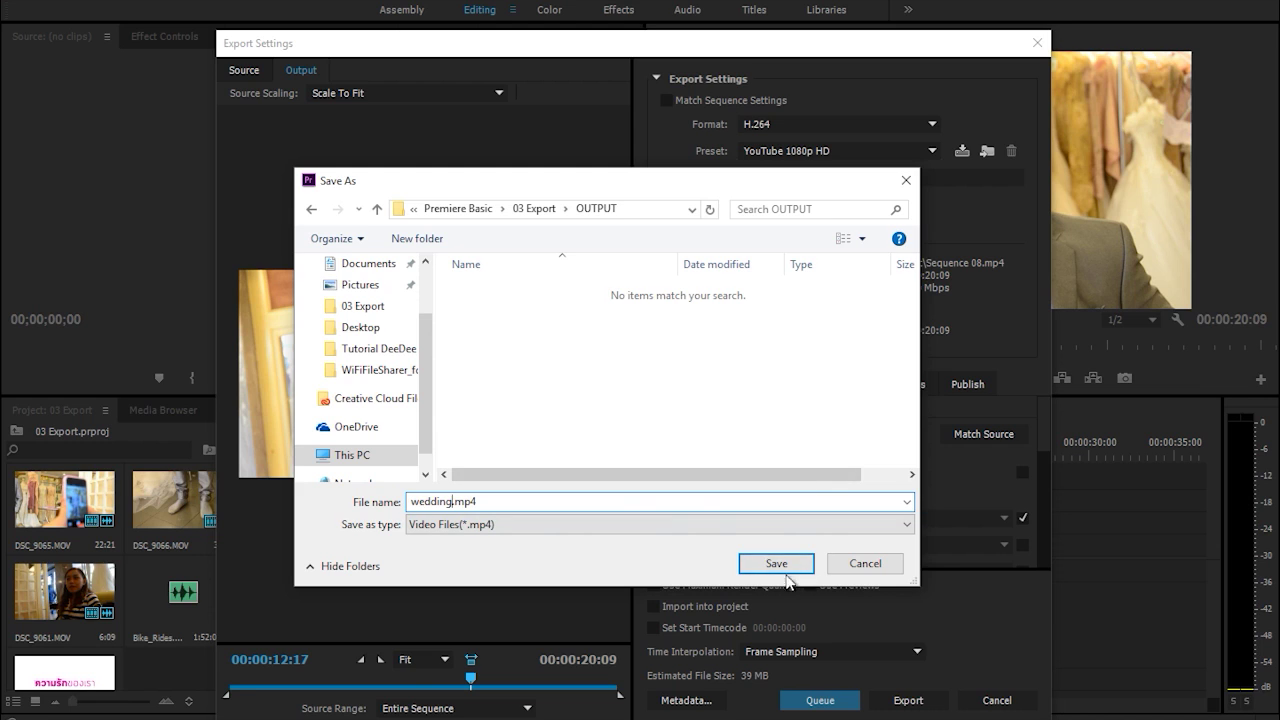
pyautogui.click(784, 566)
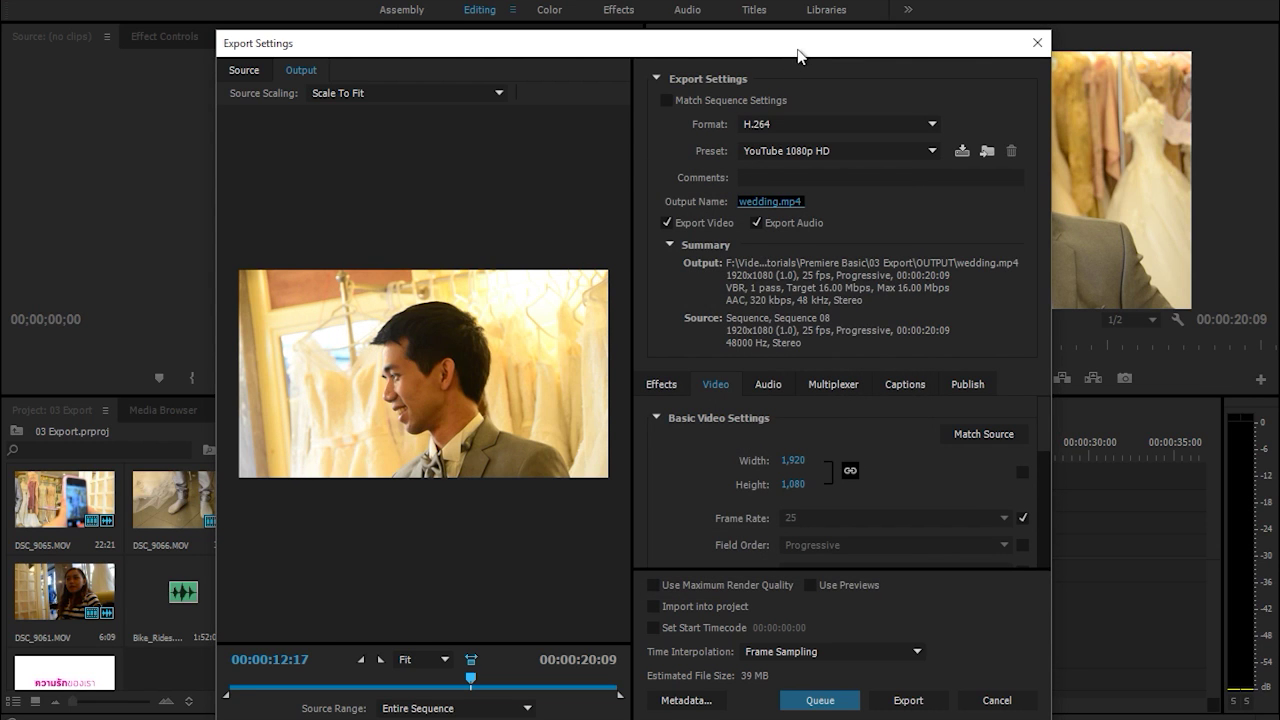
pyautogui.moveTo(799, 54); pyautogui.dragTo(788, 22)
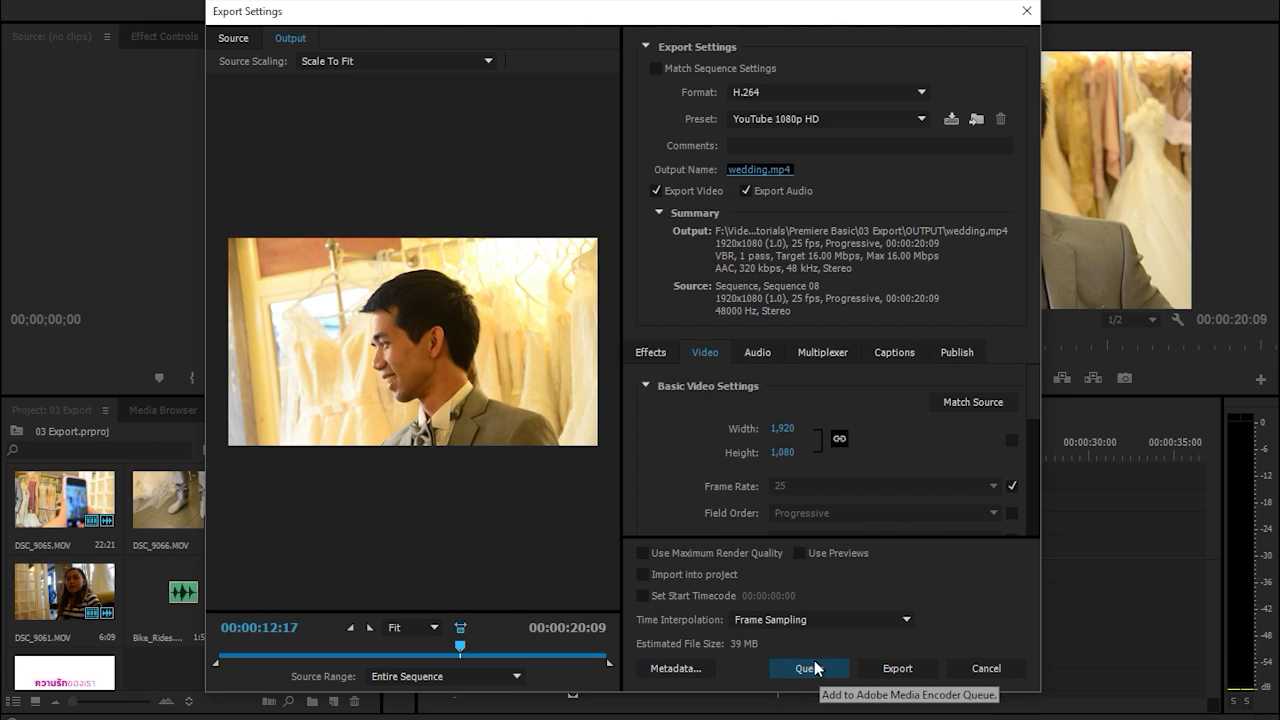
# Export Sequence 08 to wedding.mp4 with the current settings, then switch to File Explorer.
pyautogui.click(889, 669)
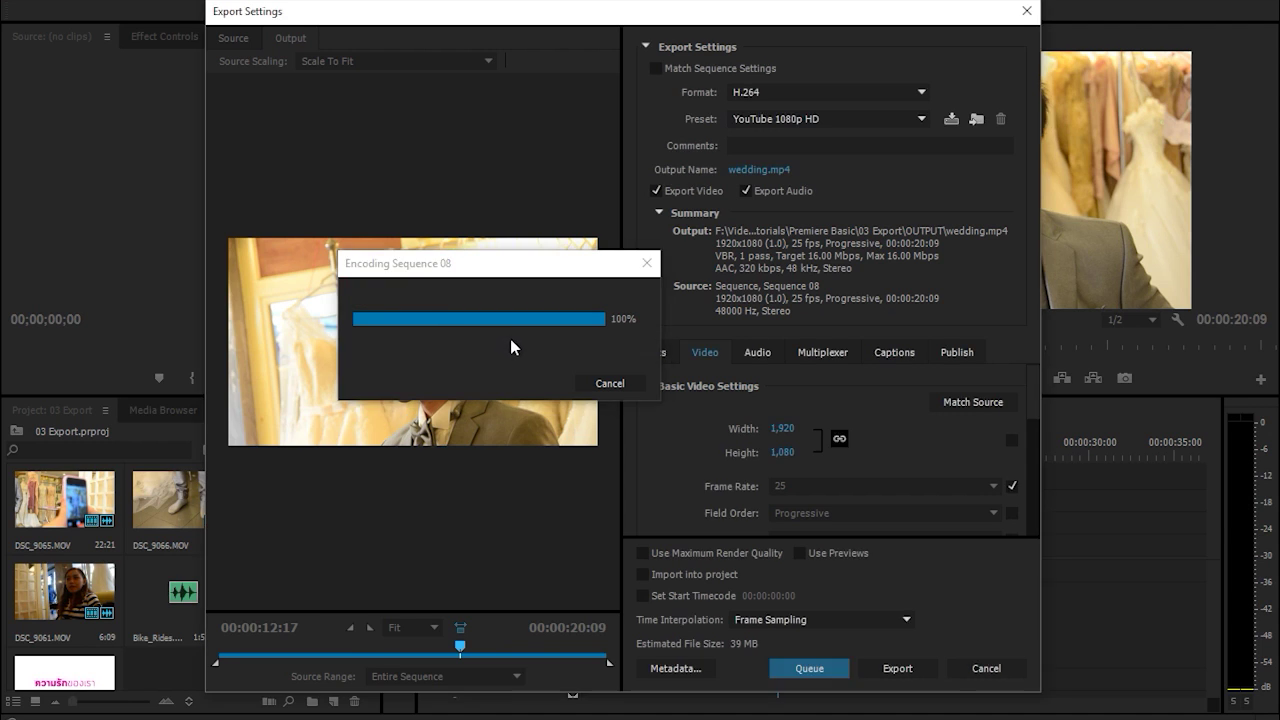
pyautogui.hotkey('alt', 'Tab')
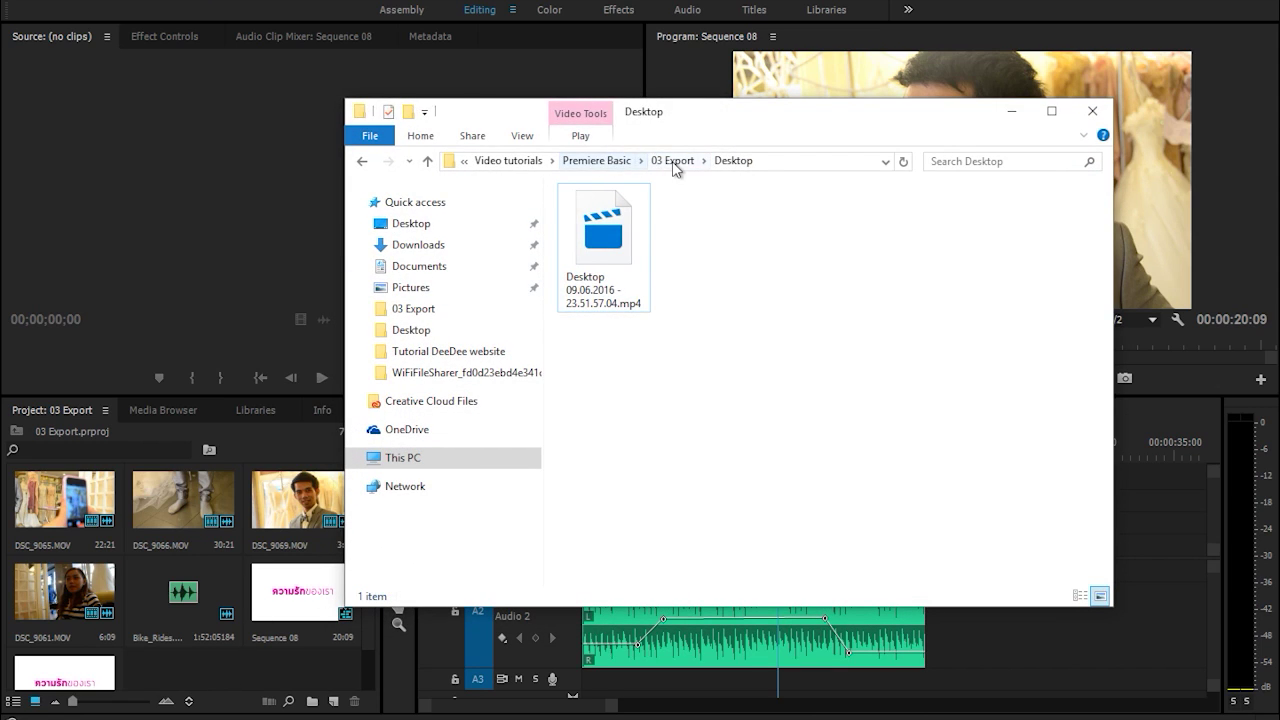
# Go to 03 Export\OUTPUT and play the exported wedding.mp4 (35.3 MB).
pyautogui.click(676, 161)
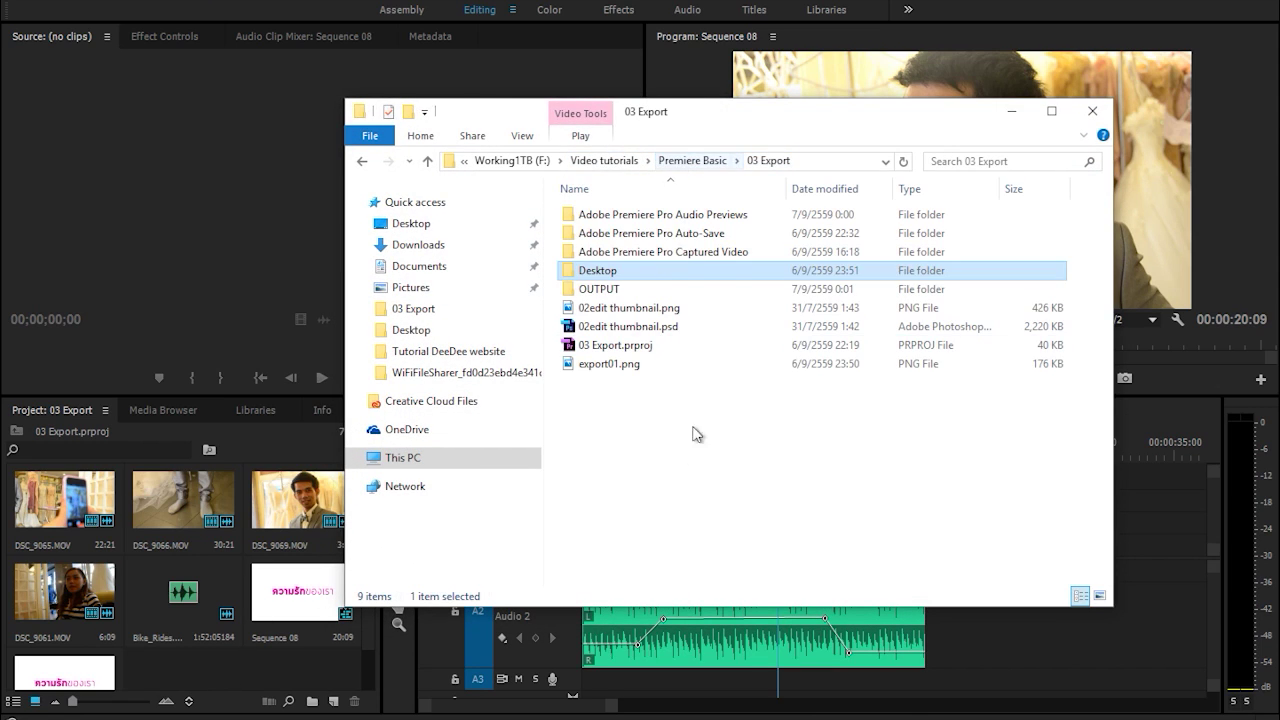
pyautogui.doubleClick(612, 291)
pyautogui.click(628, 262)
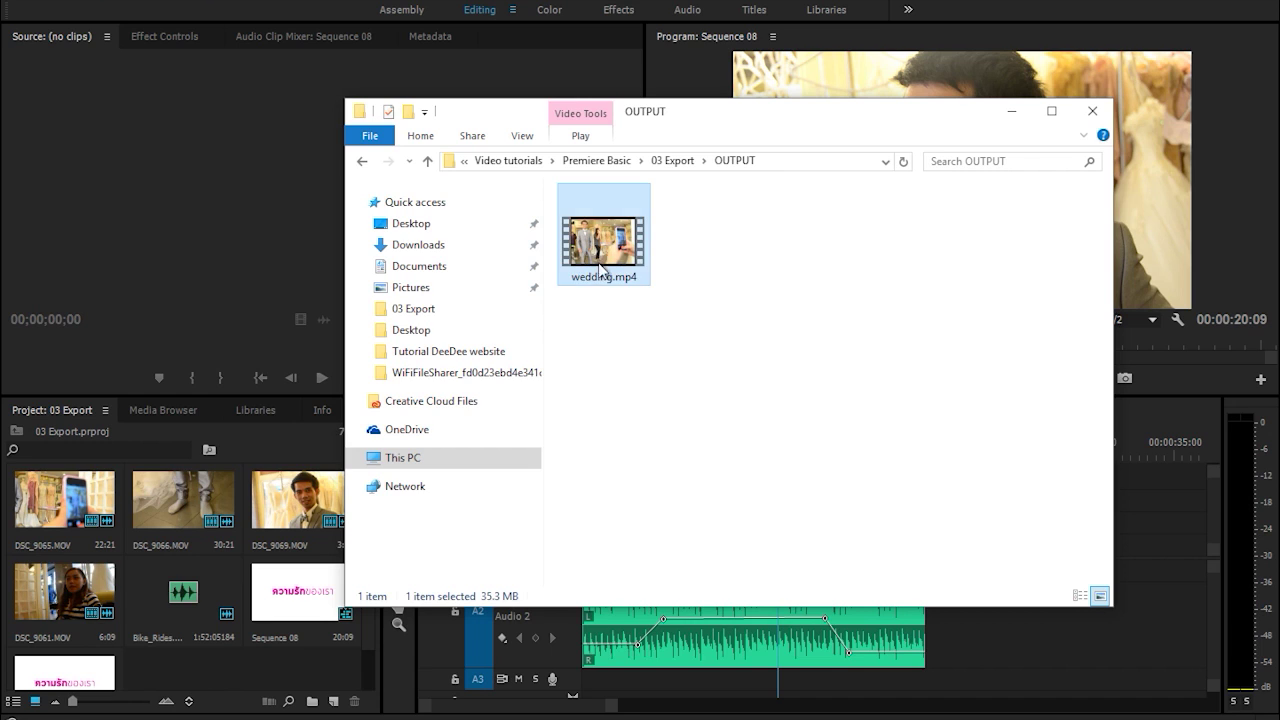
pyautogui.click(648, 388)
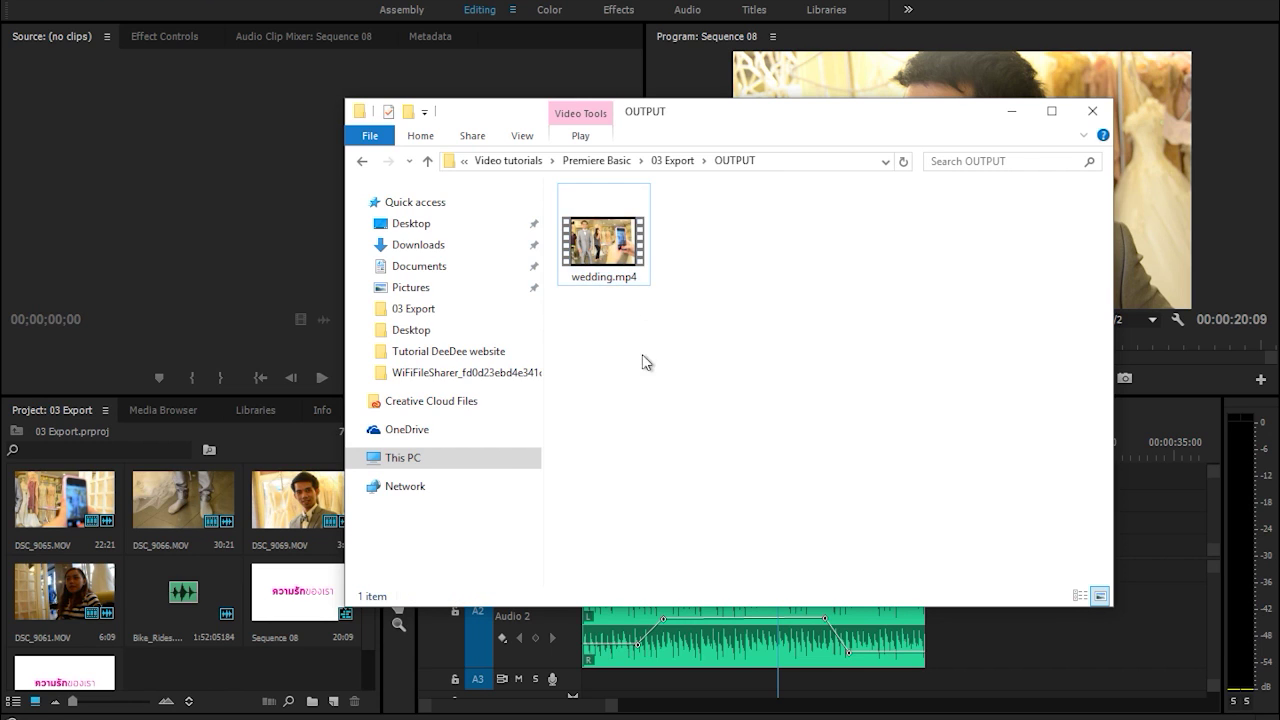
pyautogui.doubleClick(616, 260)
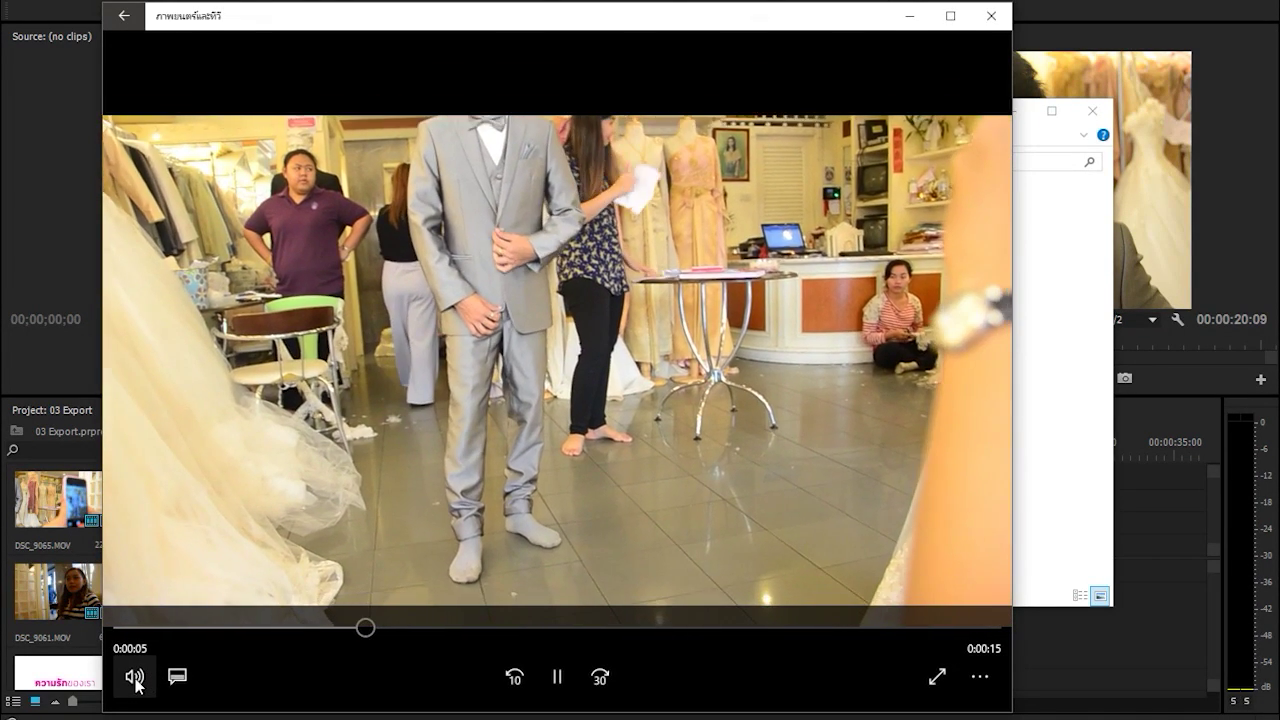
# Lower playback volume to about half, skip wedding.mp4 to its end, and close Movies & TV.
pyautogui.click(134, 676)
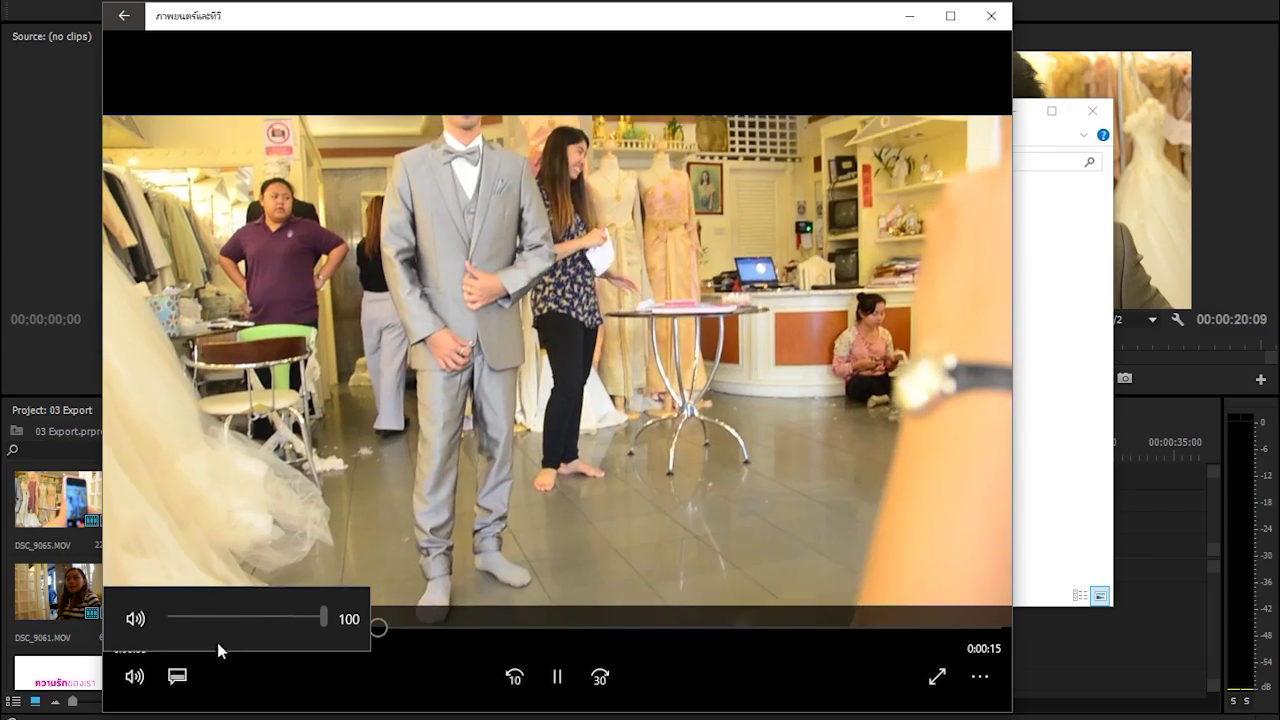
pyautogui.click(245, 618)
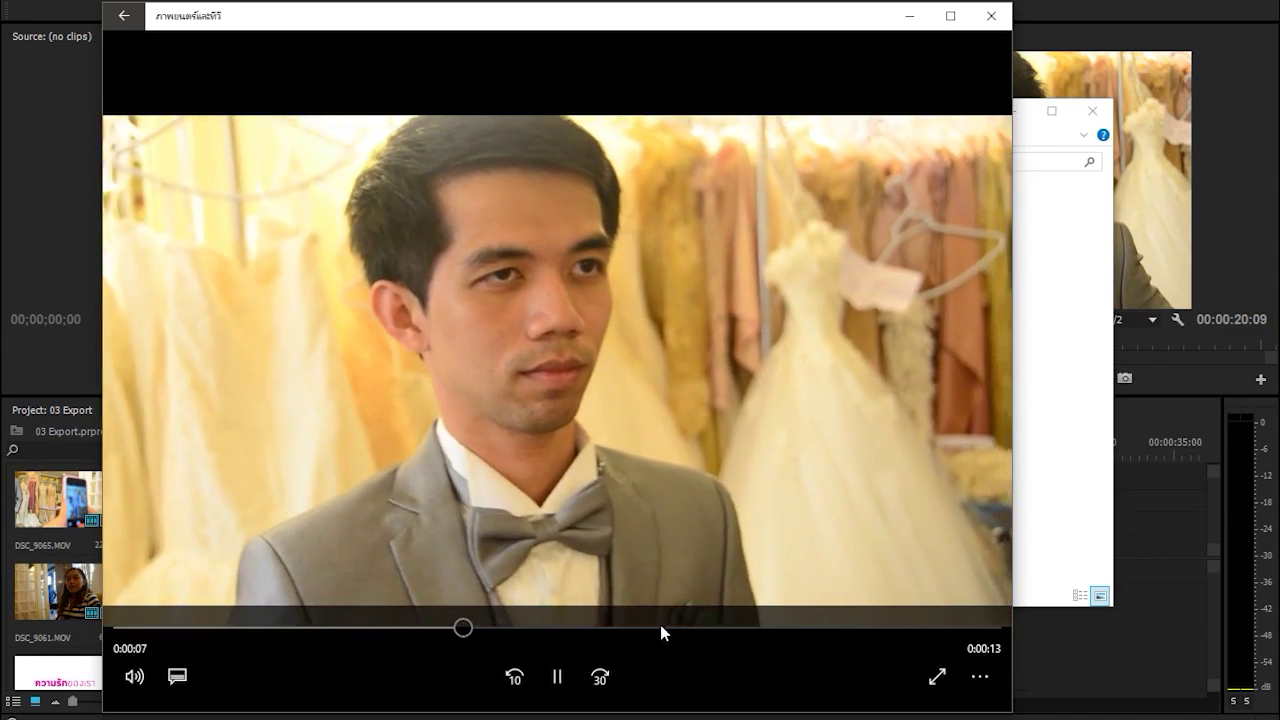
pyautogui.click(704, 627)
pyautogui.click(900, 627)
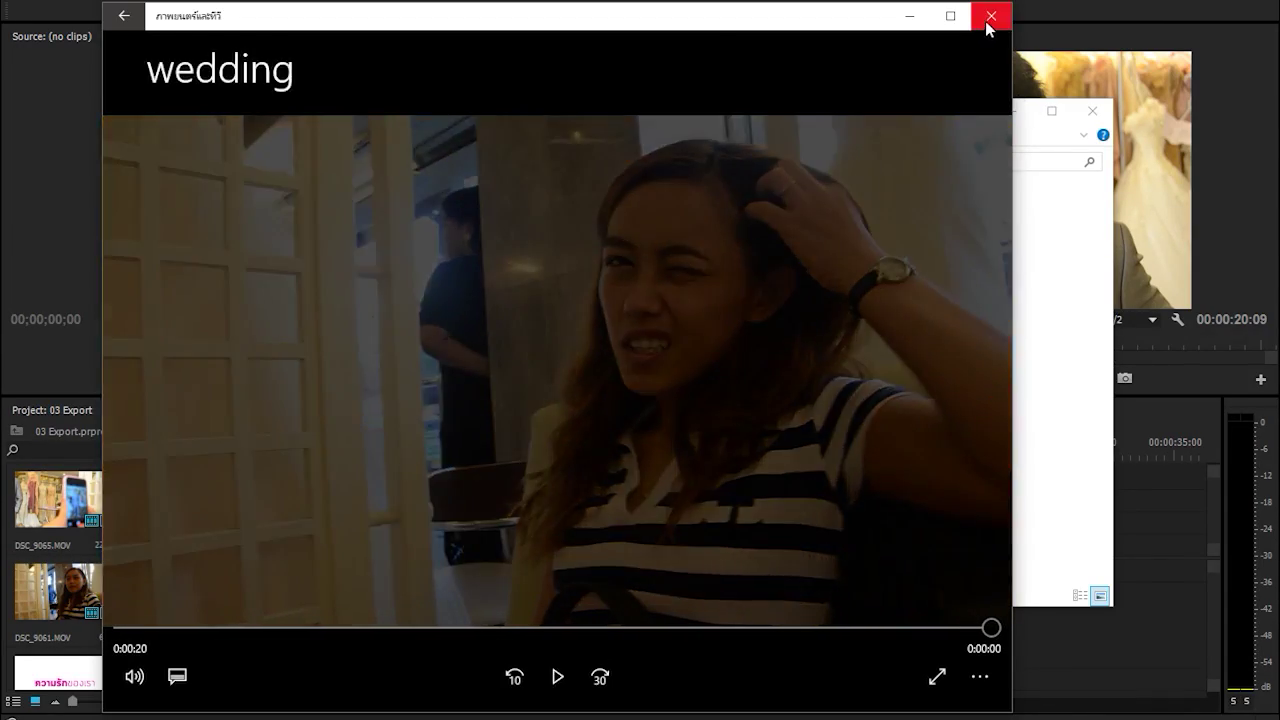
pyautogui.click(990, 16)
pyautogui.click(778, 462)
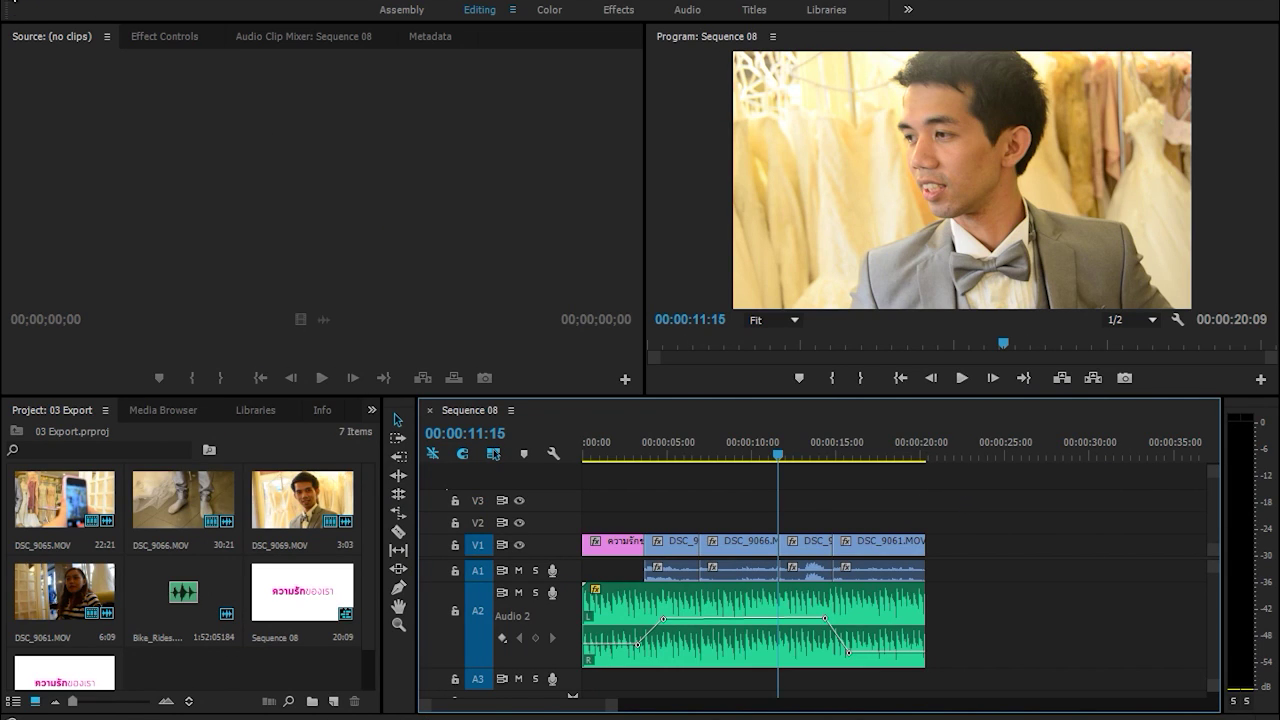
# Queue Sequence 08 to Media Encoder via File > Export > Media with H.264 YouTube 1080p HD.
pyautogui.click(13, 3)
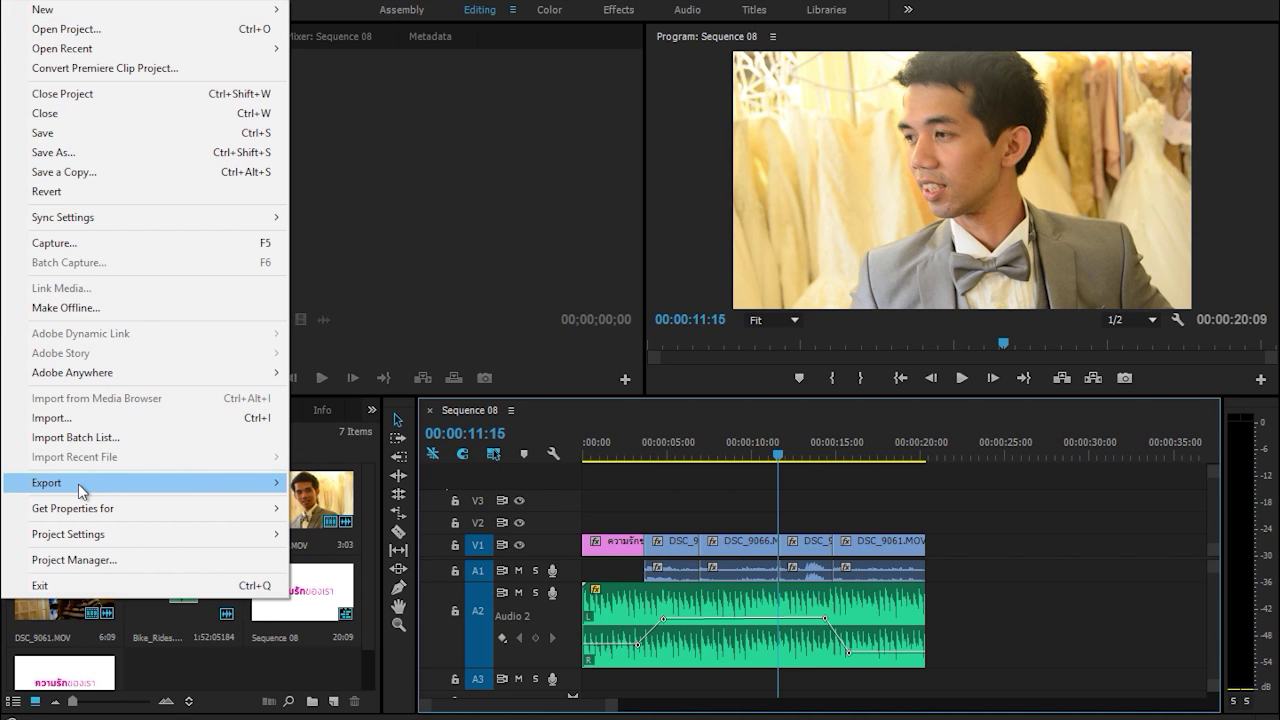
pyautogui.moveTo(85, 490)
pyautogui.click(408, 492)
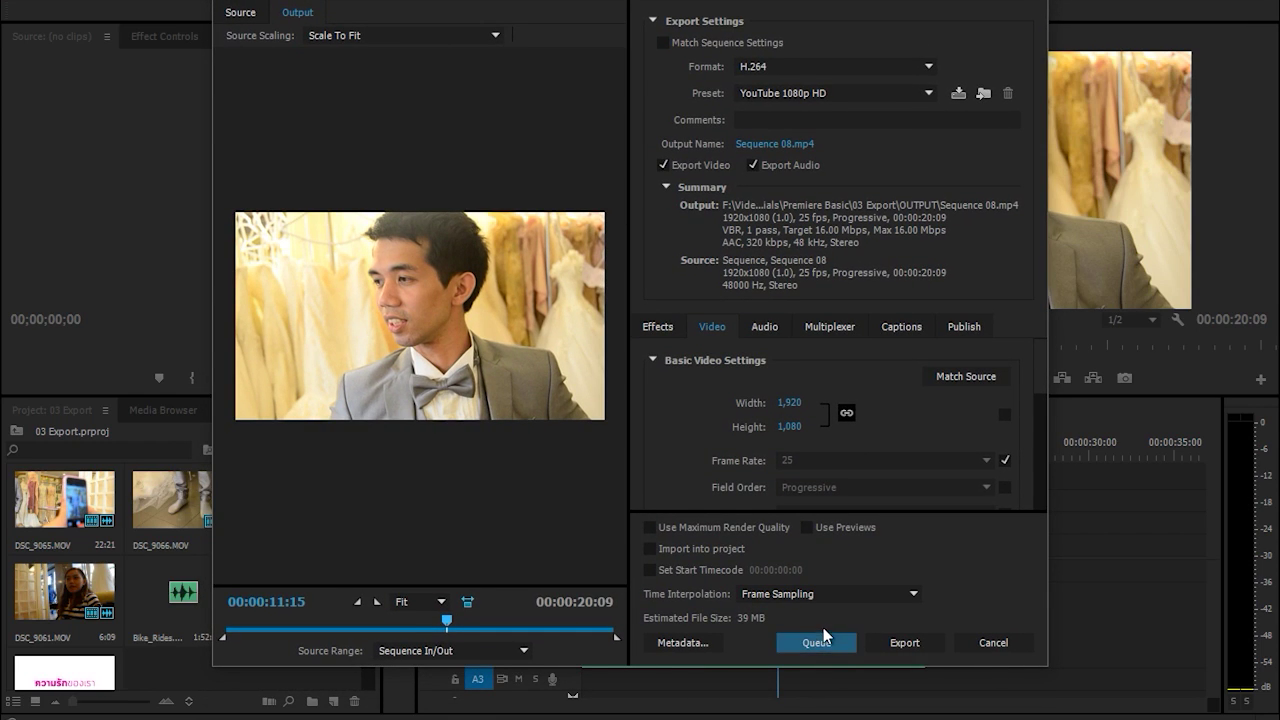
pyautogui.click(829, 637)
pyautogui.click(817, 643)
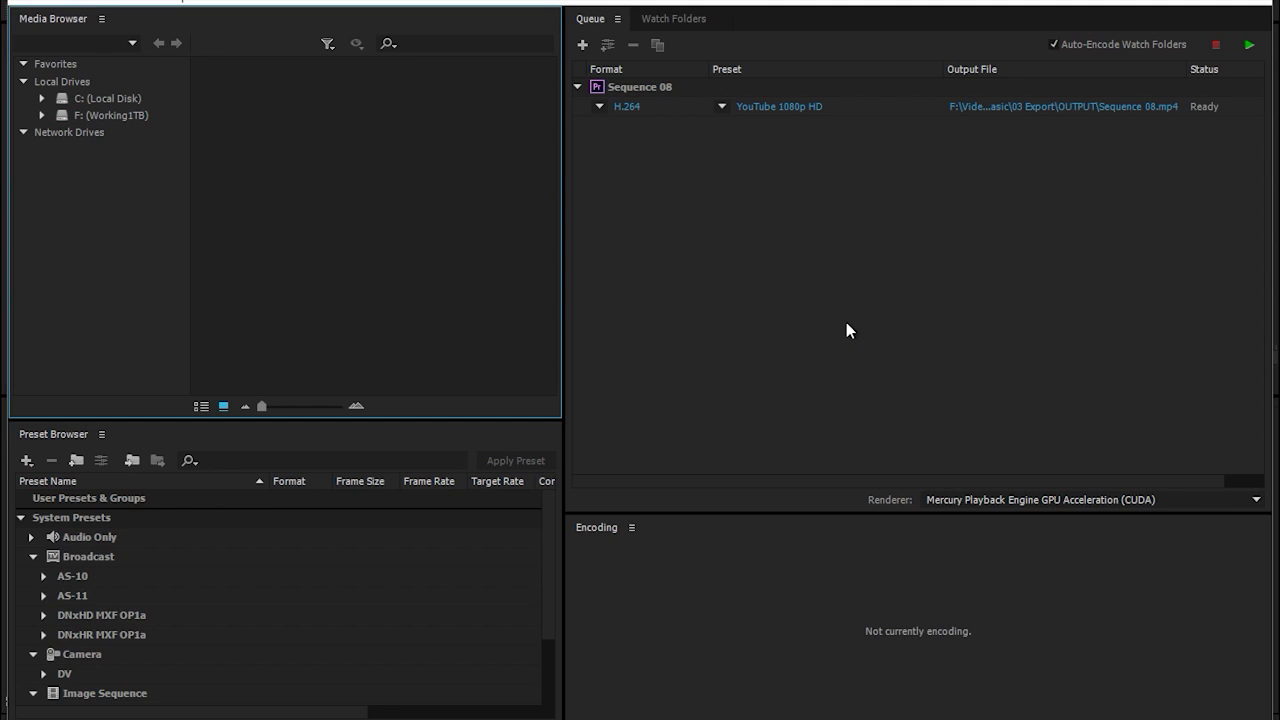
# Select the whole Sequence 08 queue item and duplicate it, adding a Sequence 08_1.mp4 job.
pyautogui.click(846, 331)
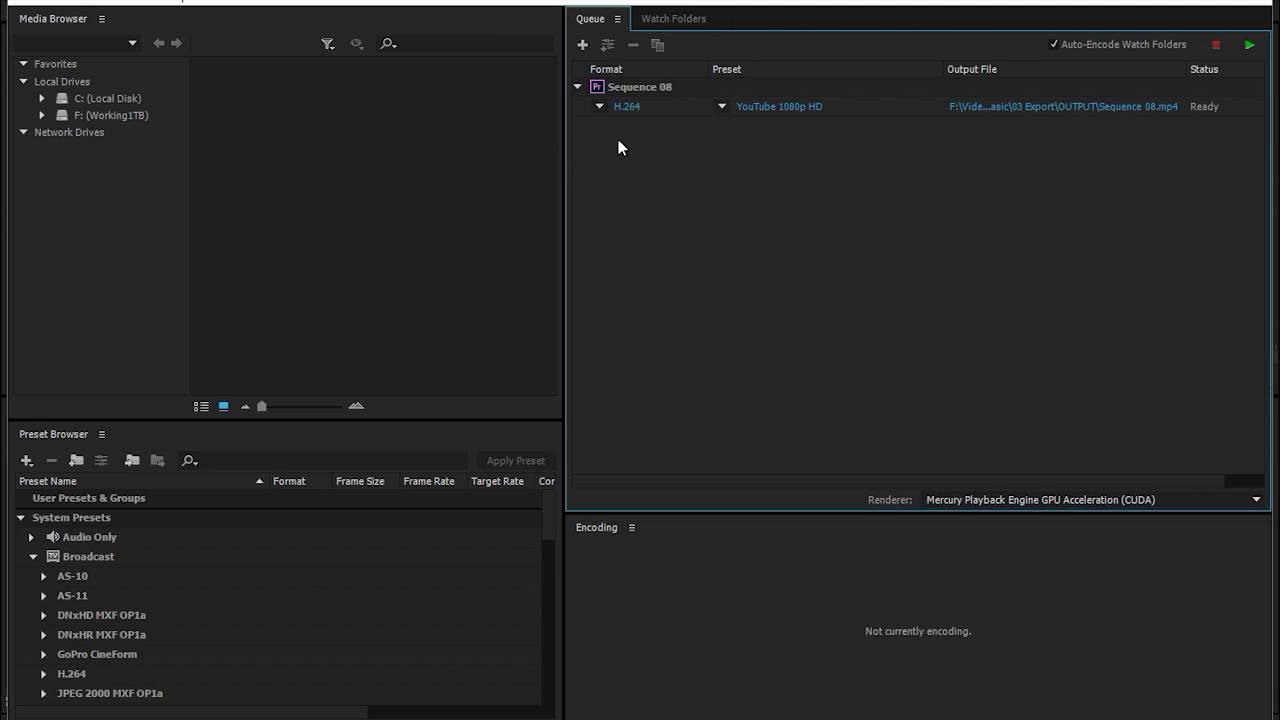
pyautogui.click(660, 102)
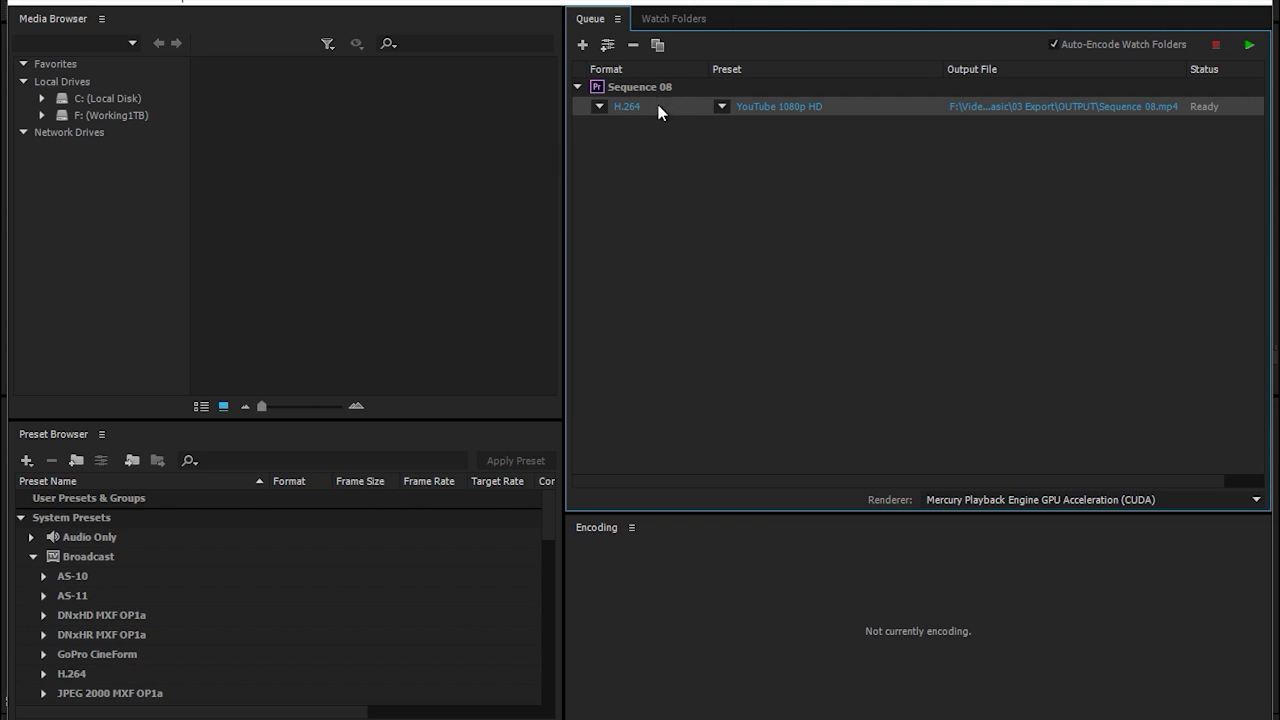
pyautogui.click(631, 128)
pyautogui.click(656, 104)
pyautogui.click(655, 88)
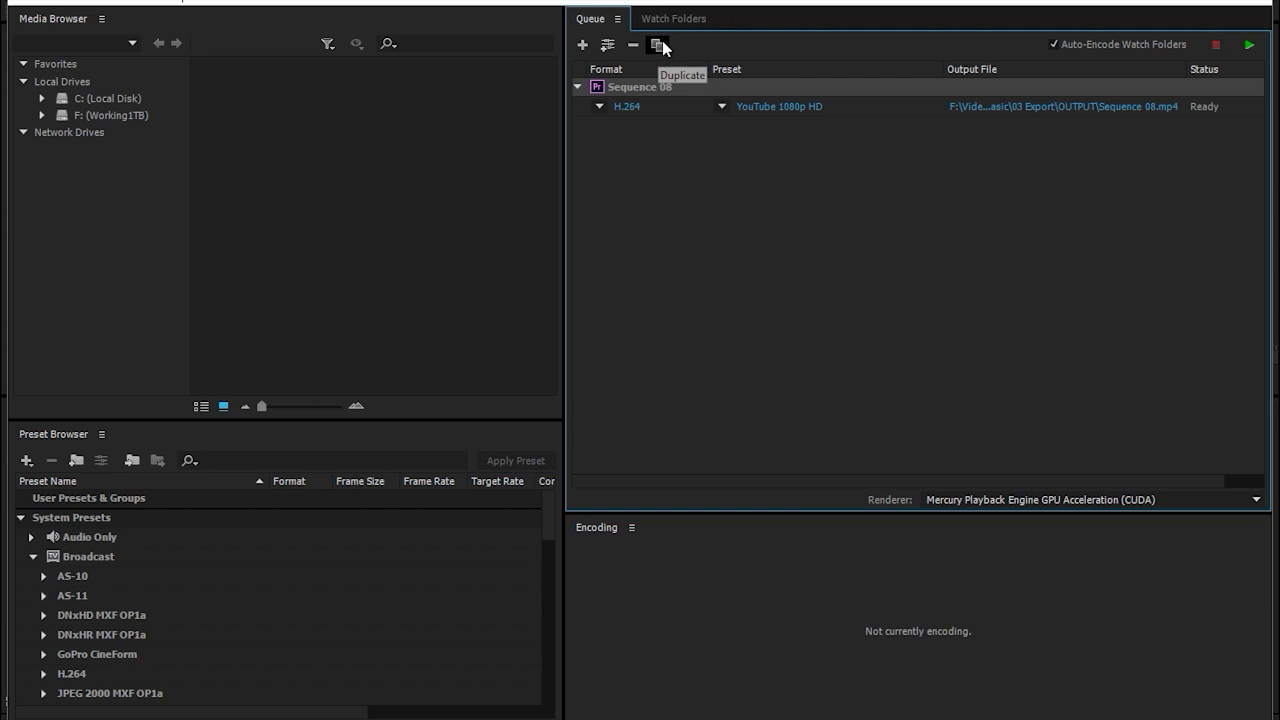
pyautogui.click(658, 45)
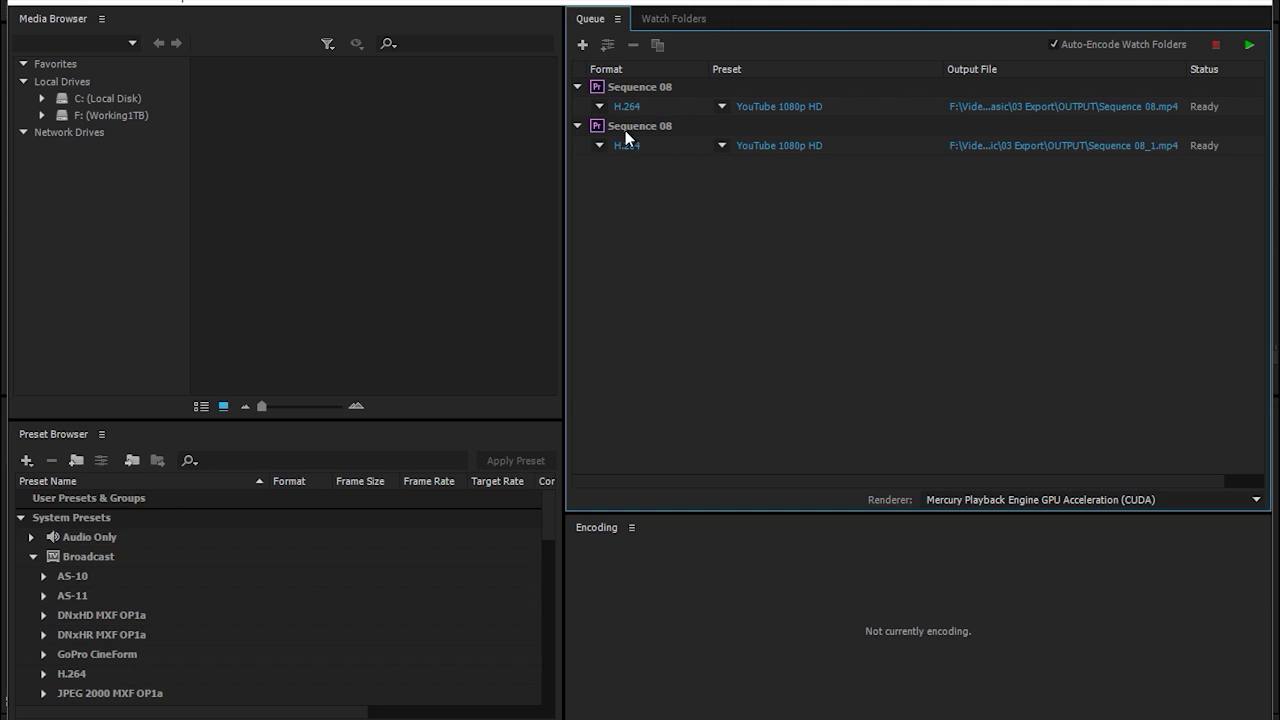
# Set the second job's preset to Android Phone - 360p 25, keeping its format.
pyautogui.click(600, 146)
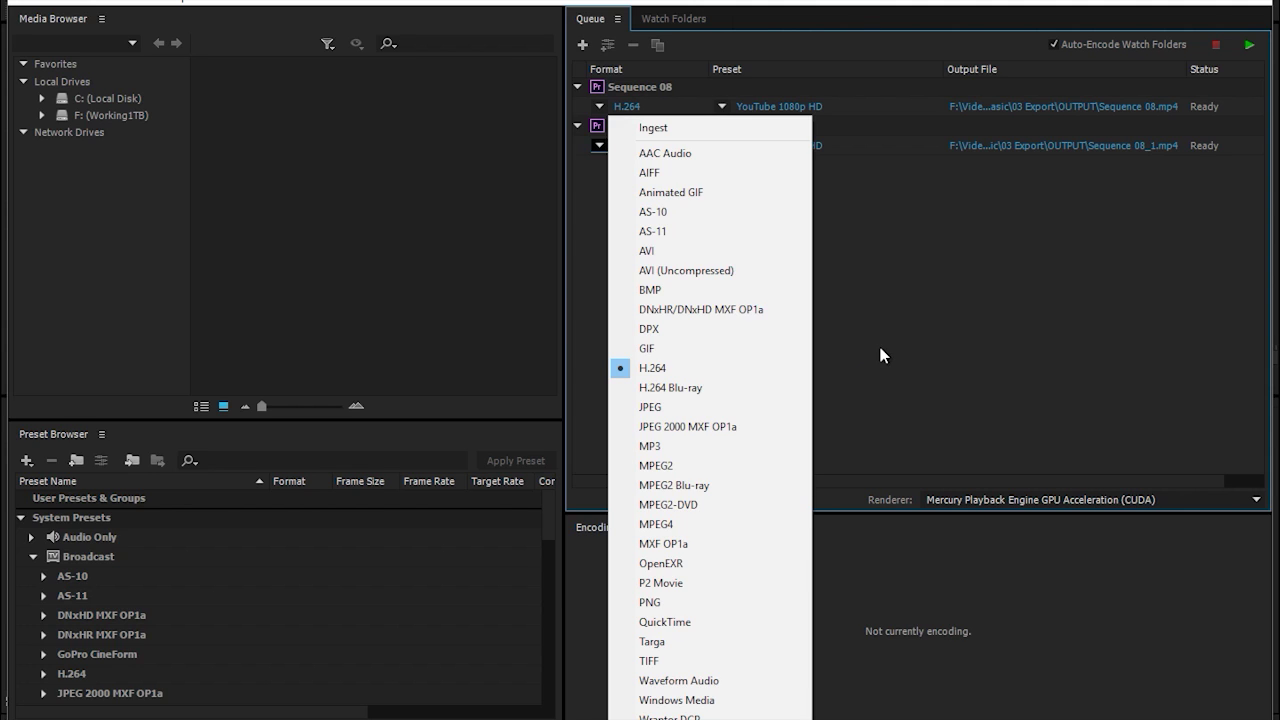
pyautogui.press('Escape')
pyautogui.click(718, 146)
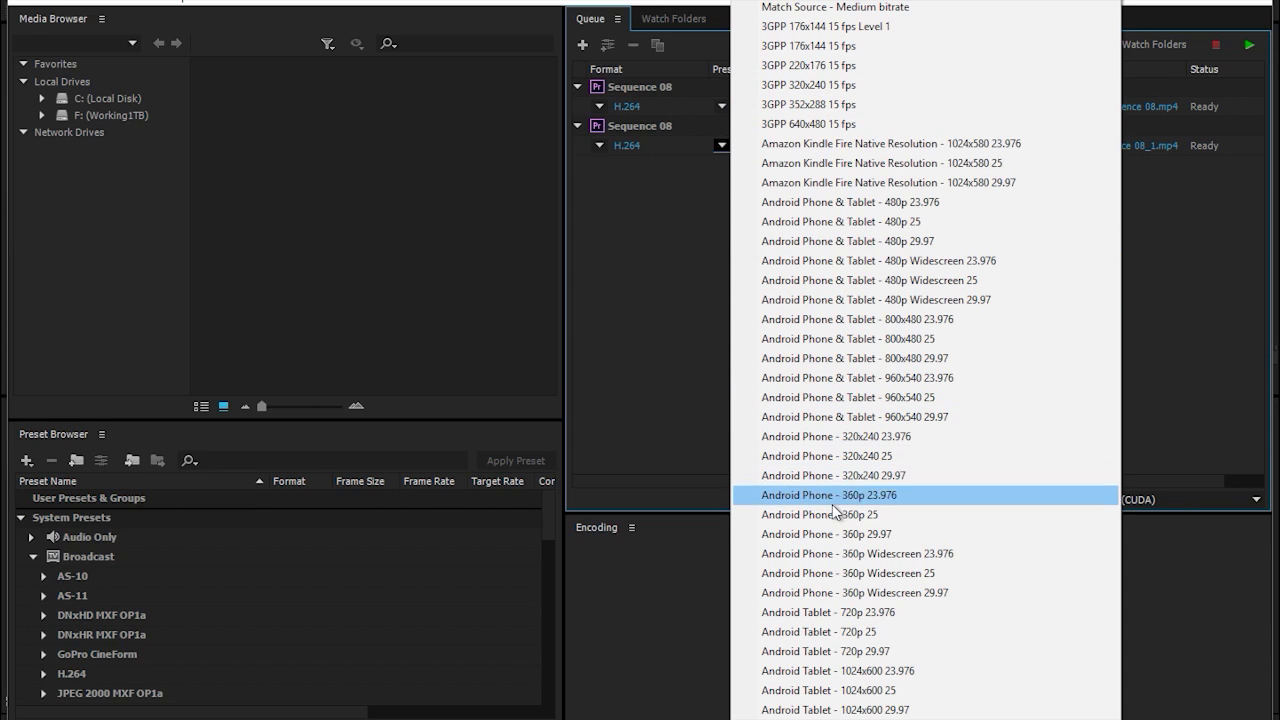
pyautogui.click(798, 514)
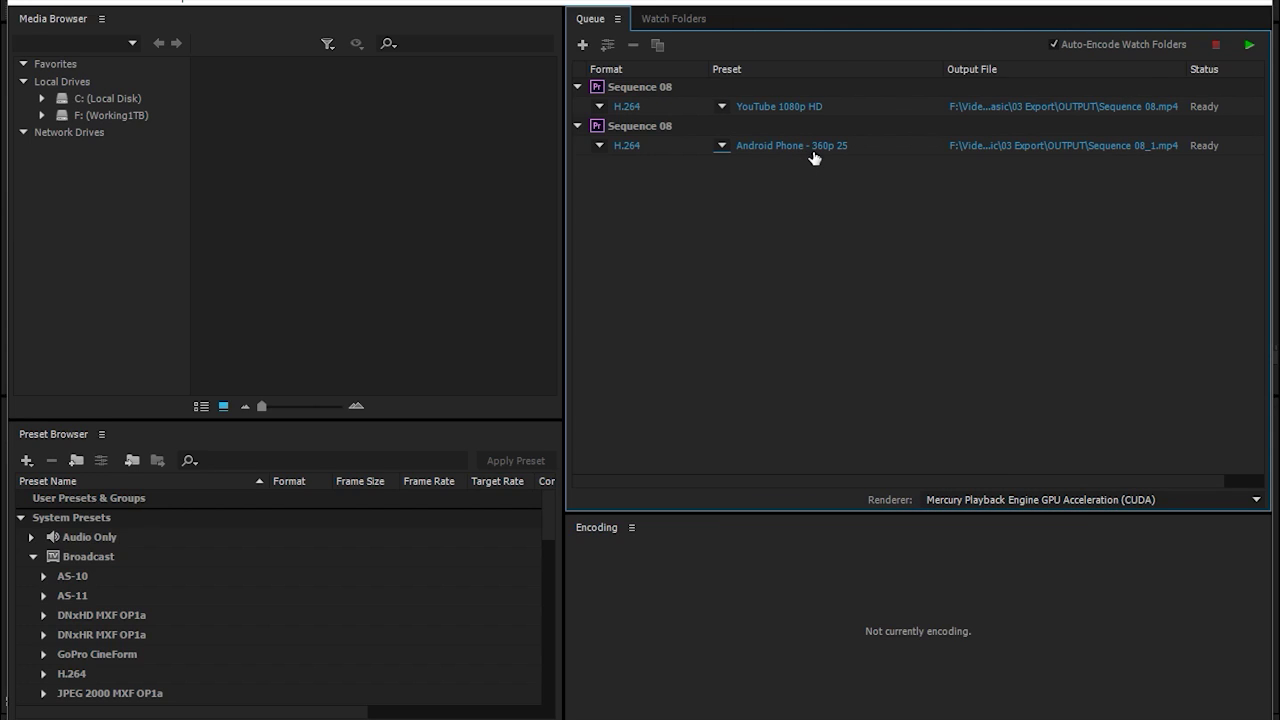
# Name the second job's output file wedding_small.
pyautogui.click(1104, 147)
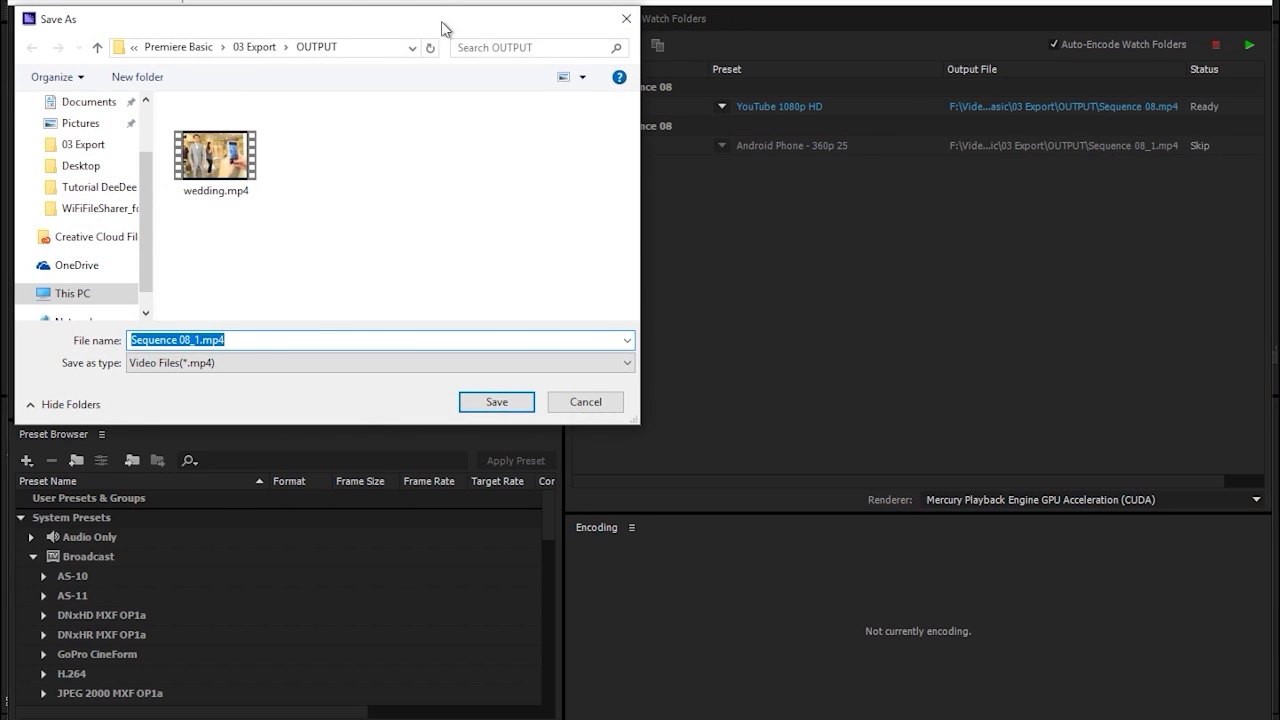
pyautogui.moveTo(447, 24); pyautogui.dragTo(679, 54)
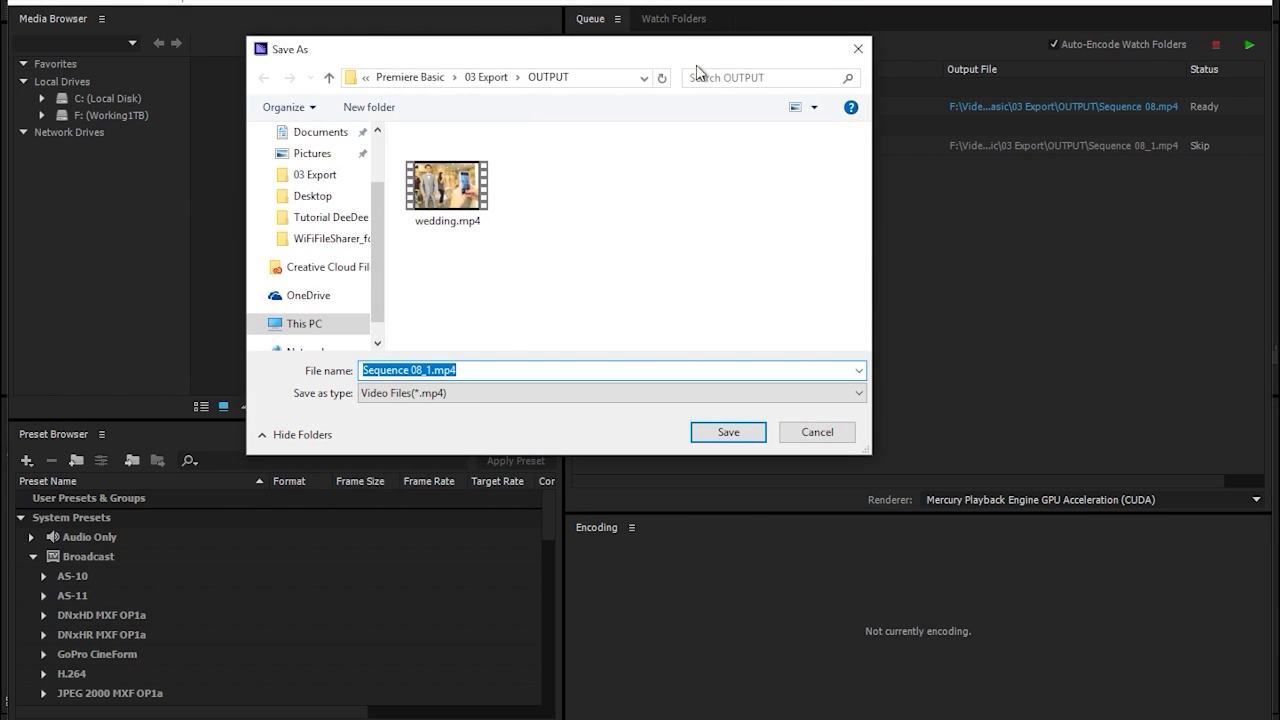
pyautogui.write('wedding_small')
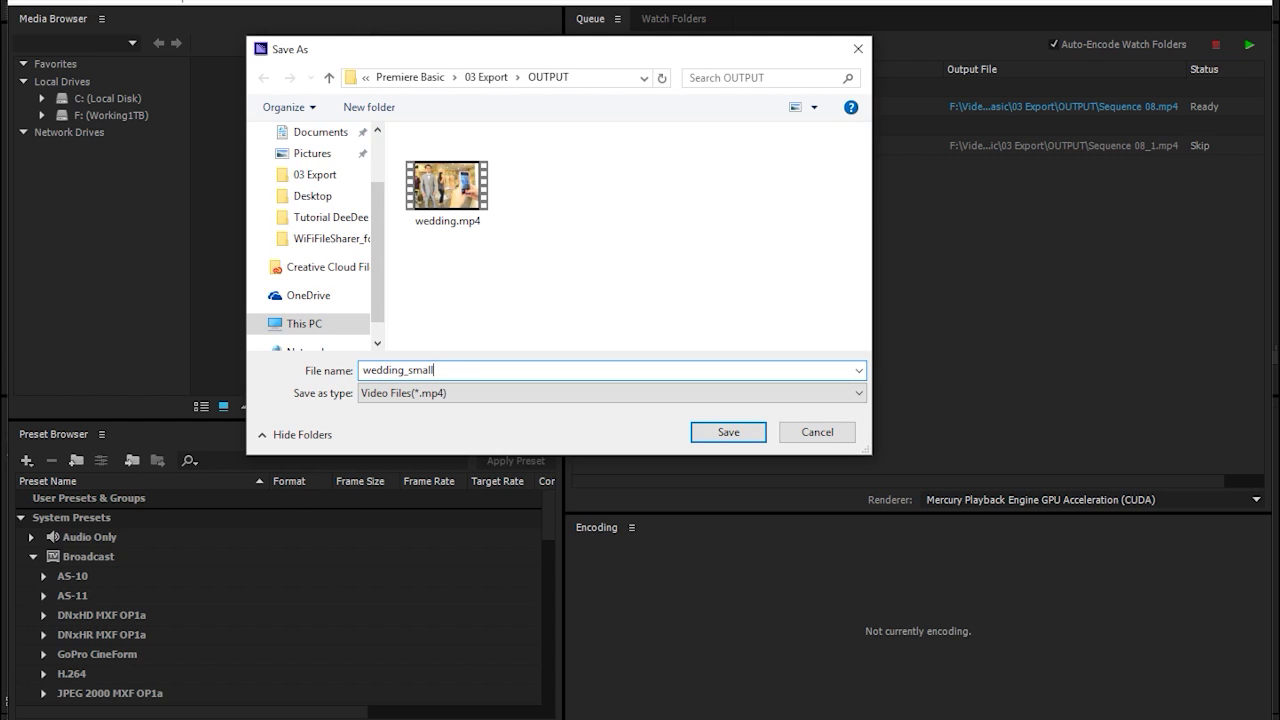
pyautogui.press('Return')
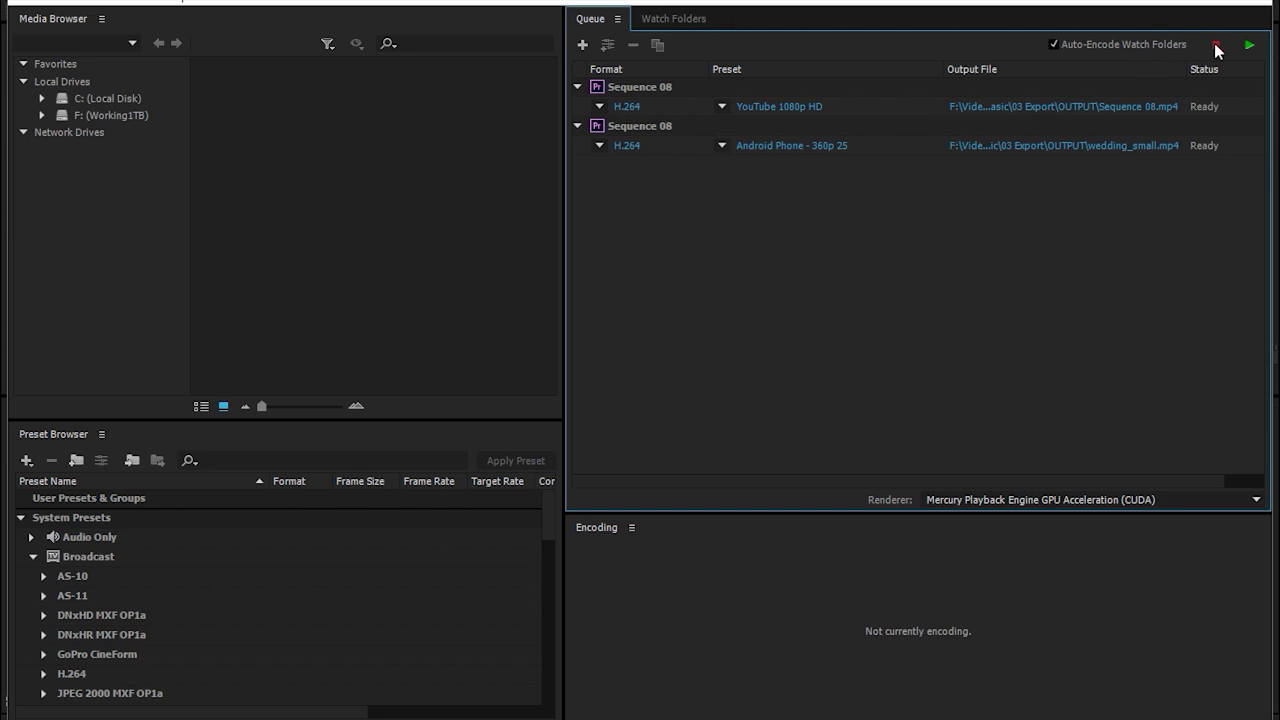
# Encode both queued Sequence 08 jobs until they read Done, then open the OUTPUT folder.
pyautogui.click(1245, 48)
pyautogui.click(215, 719)
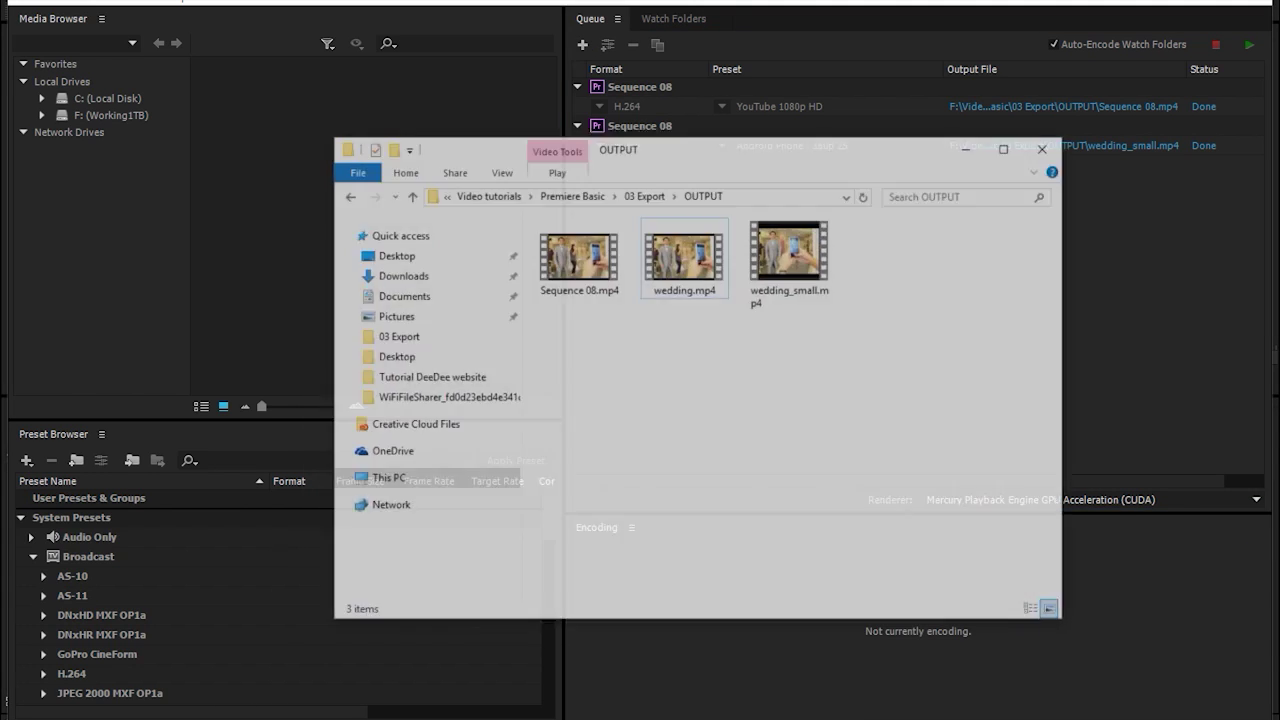
# Compare the sizes of Sequence 08.mp4 and wedding_small.mp4 in OUTPUT, then minimize the window.
pyautogui.moveTo(943, 121); pyautogui.dragTo(1090, 180)
pyautogui.click(742, 287)
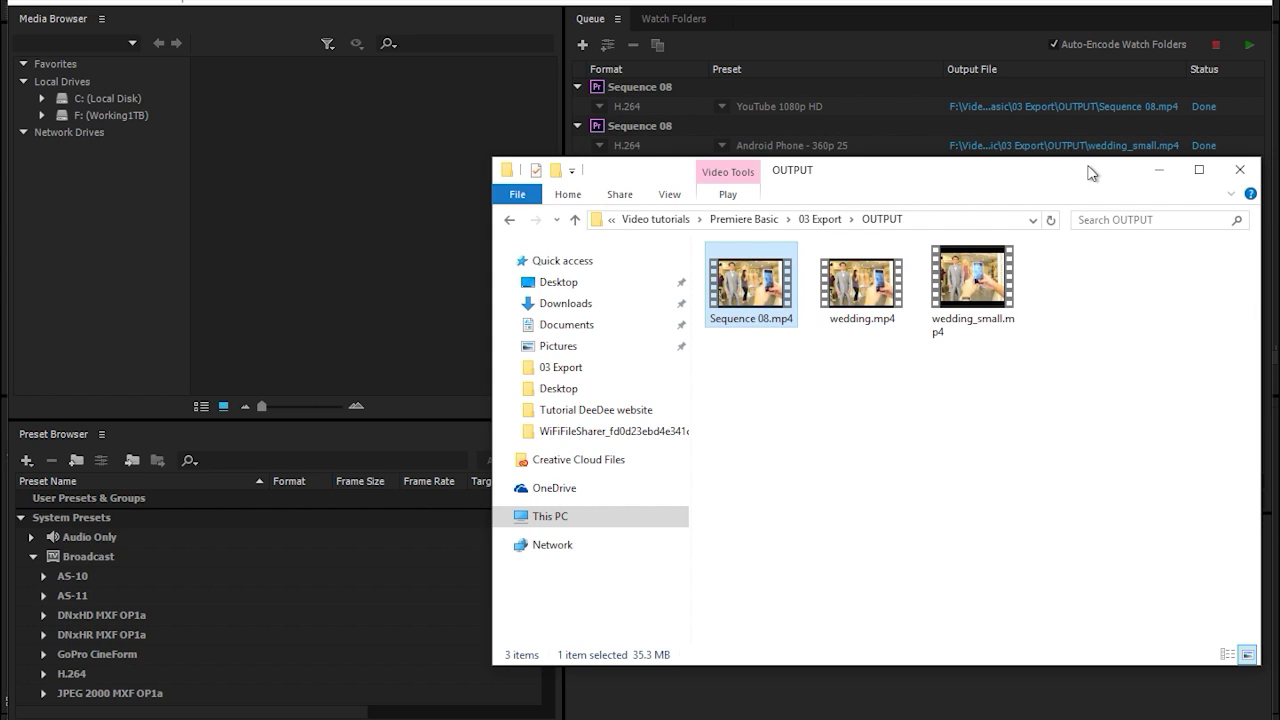
pyautogui.moveTo(1092, 172); pyautogui.dragTo(1043, 194)
pyautogui.click(935, 318)
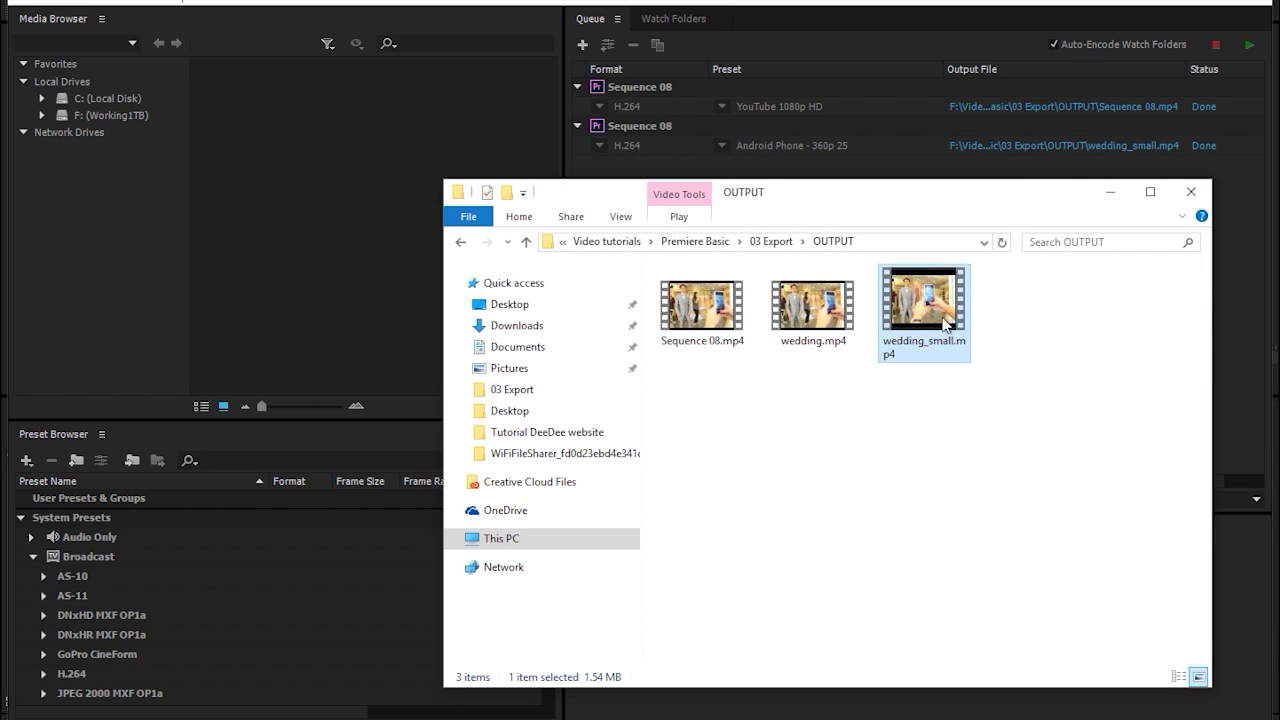
pyautogui.click(925, 493)
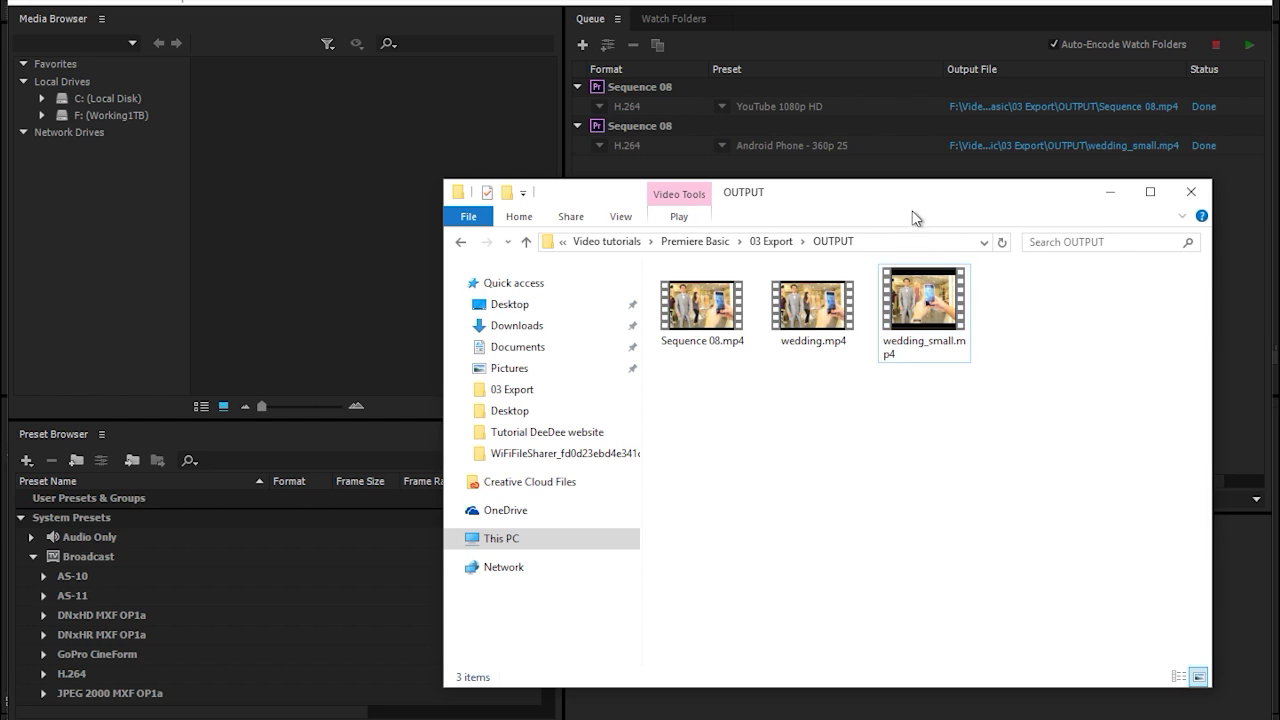
pyautogui.moveTo(918, 196); pyautogui.dragTo(748, 199)
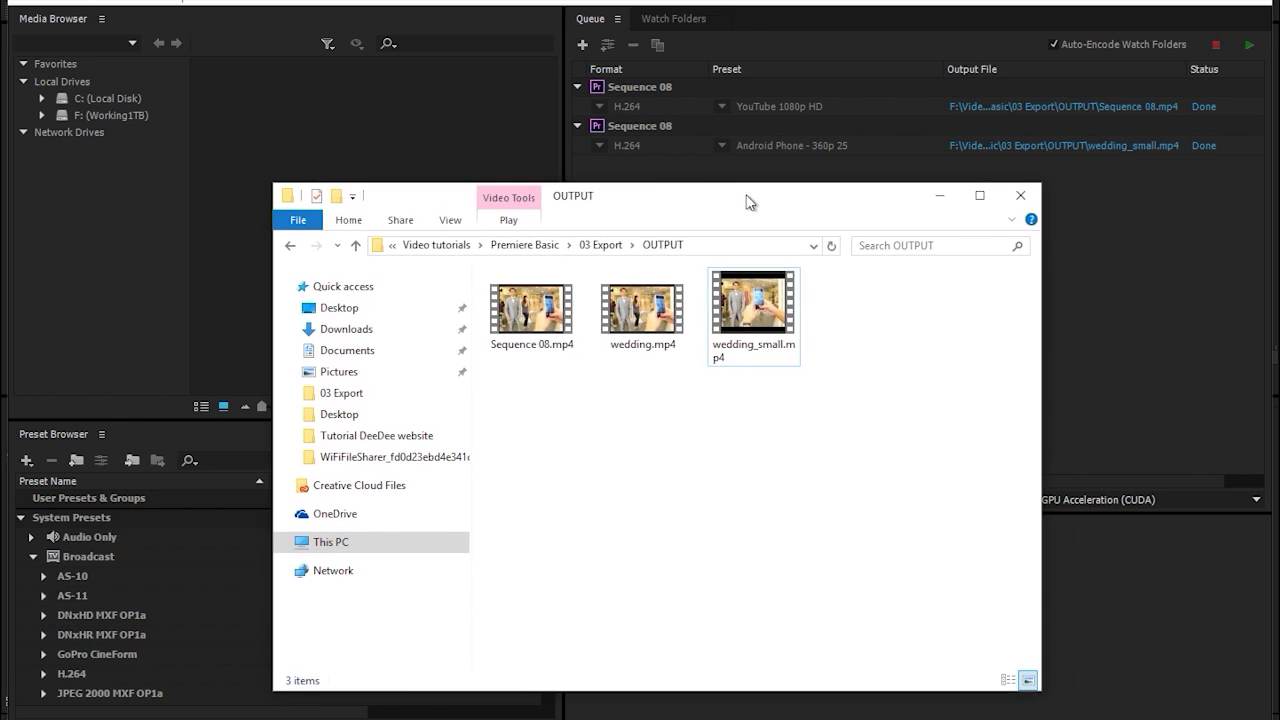
pyautogui.click(941, 199)
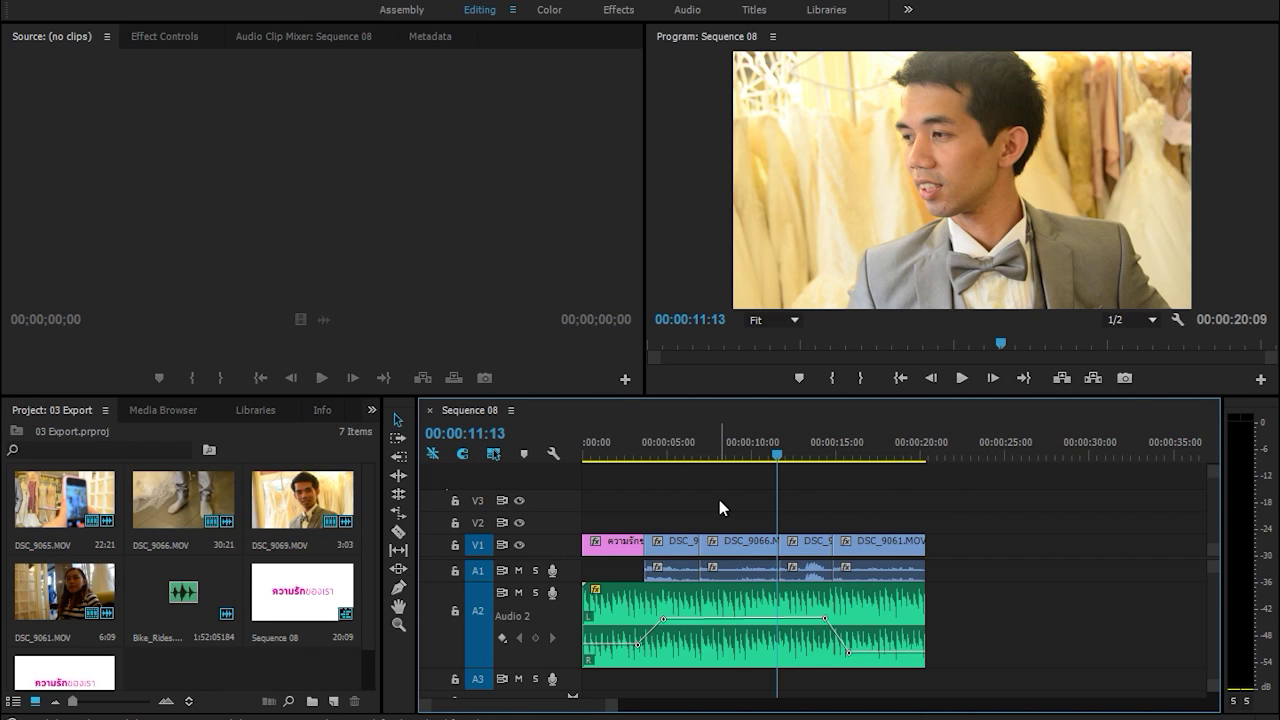